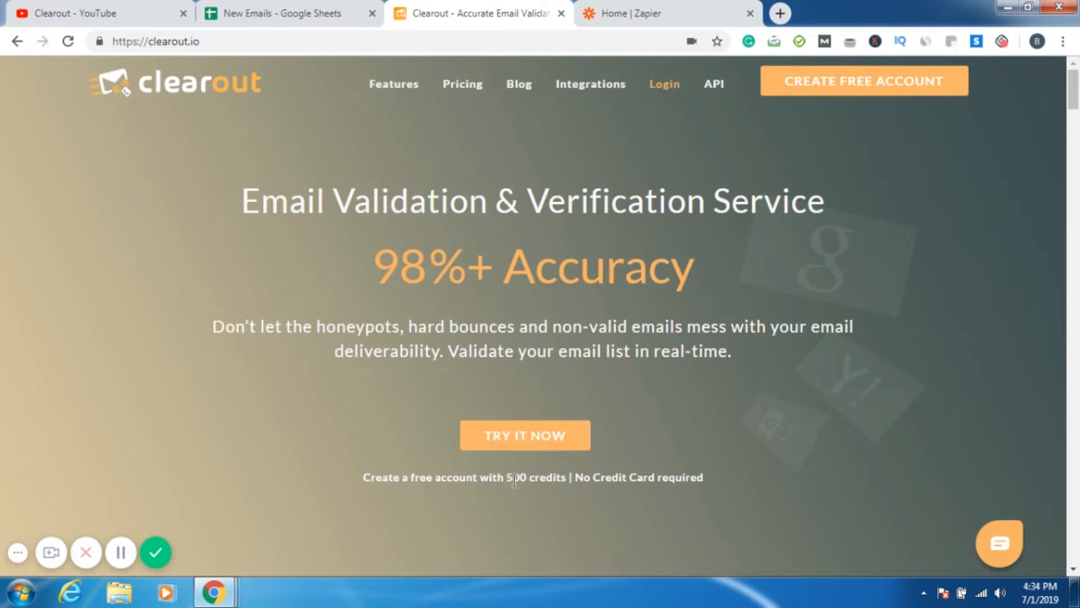
Log in to the Clearout web app from its home page and open the list of available integrations
left_click_drag(567, 479, 383, 488)
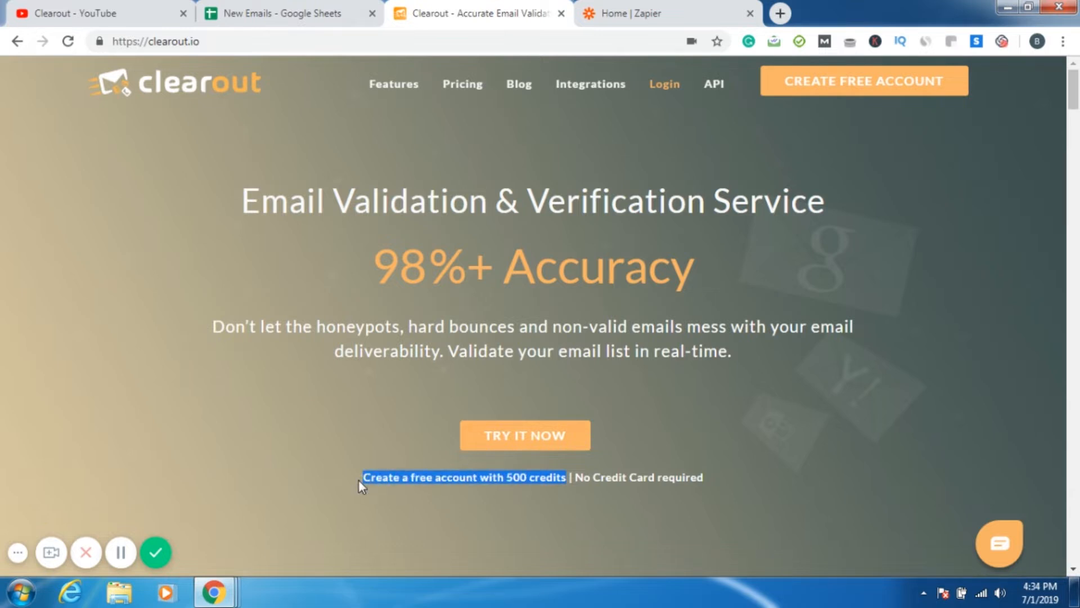
left_click(780, 300)
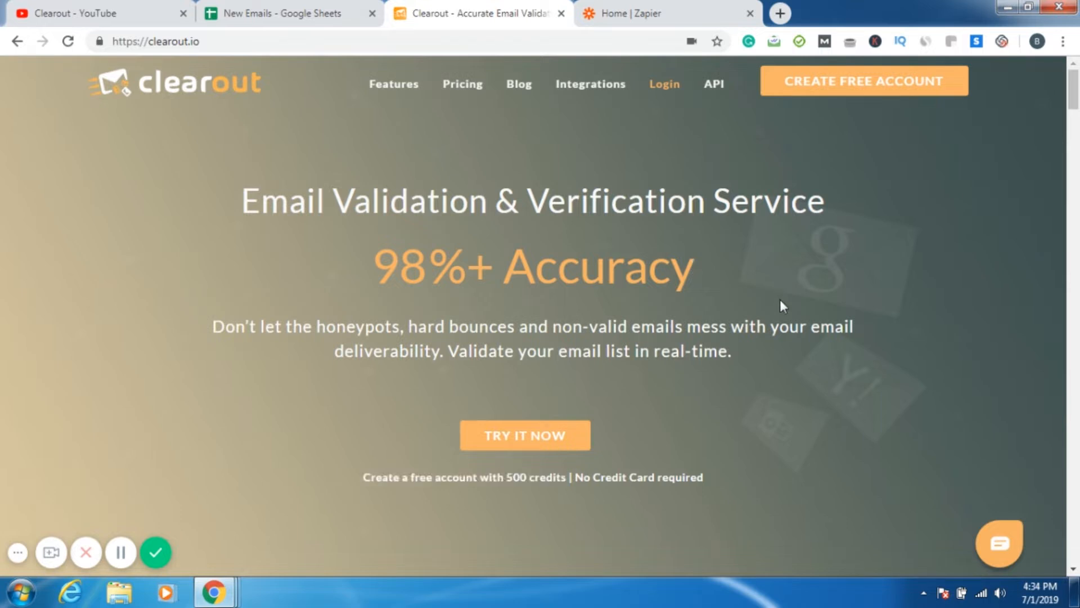
left_click(663, 86)
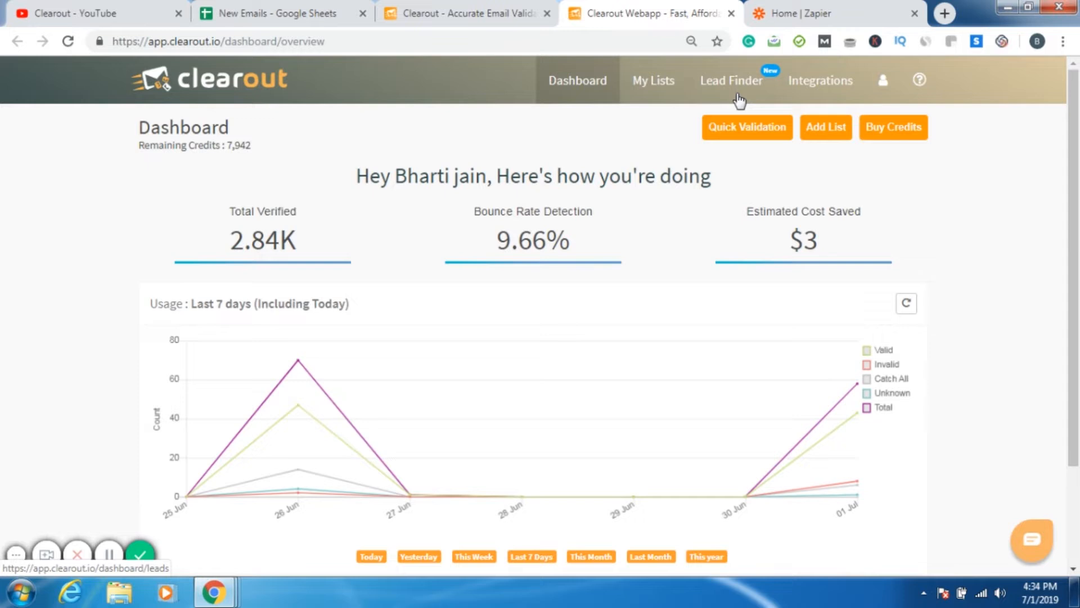
left_click(814, 90)
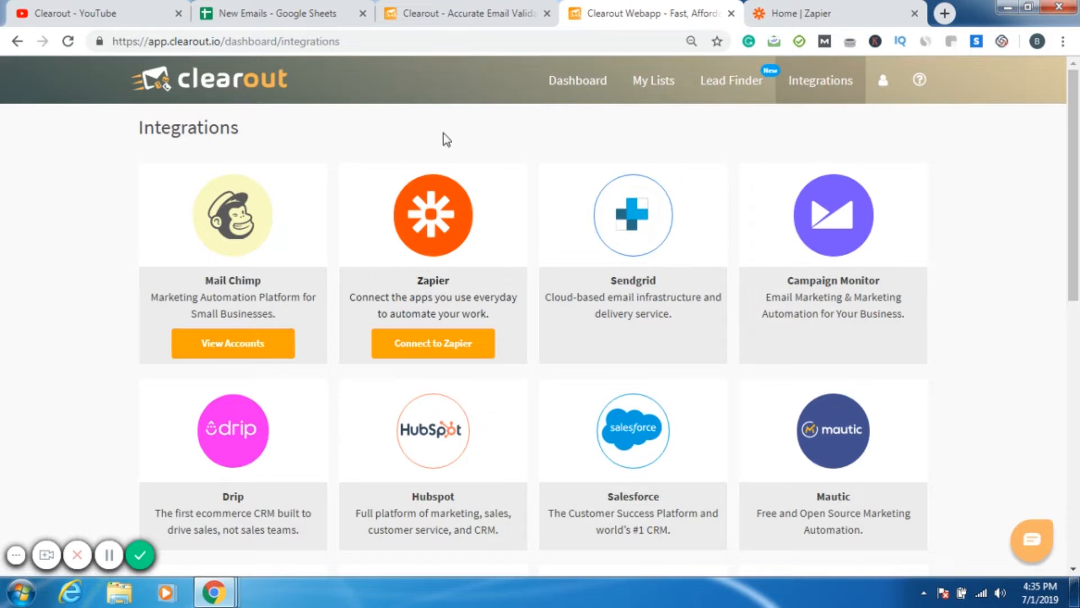
Connect Clearout to Zapier and accept the early-access invite to build a Zap with it
left_click(449, 344)
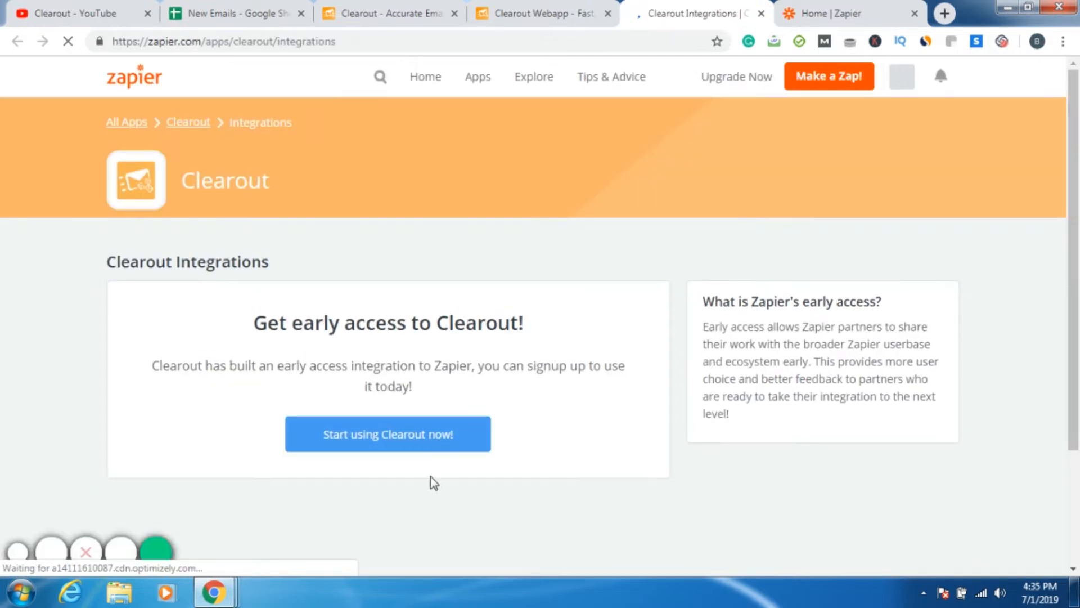
left_click(428, 448)
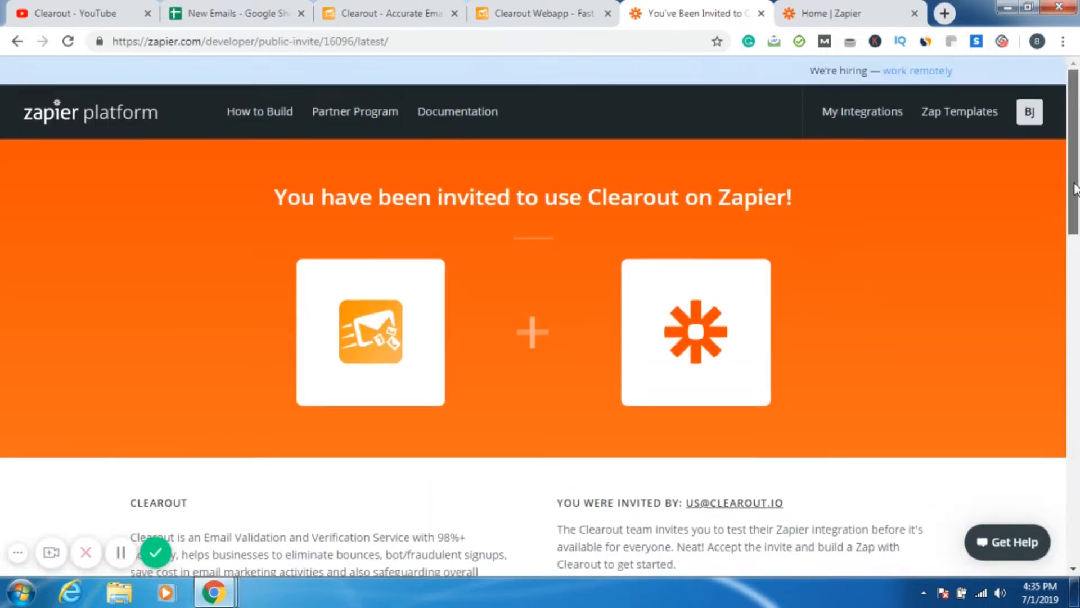
scroll(712, 273, "down", 6)
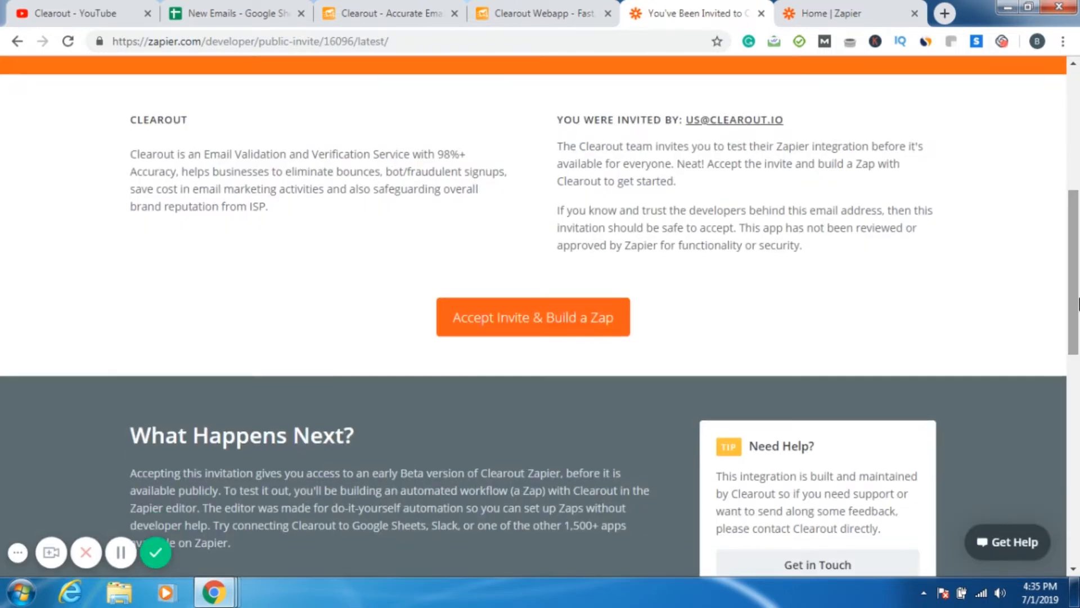
left_click(561, 323)
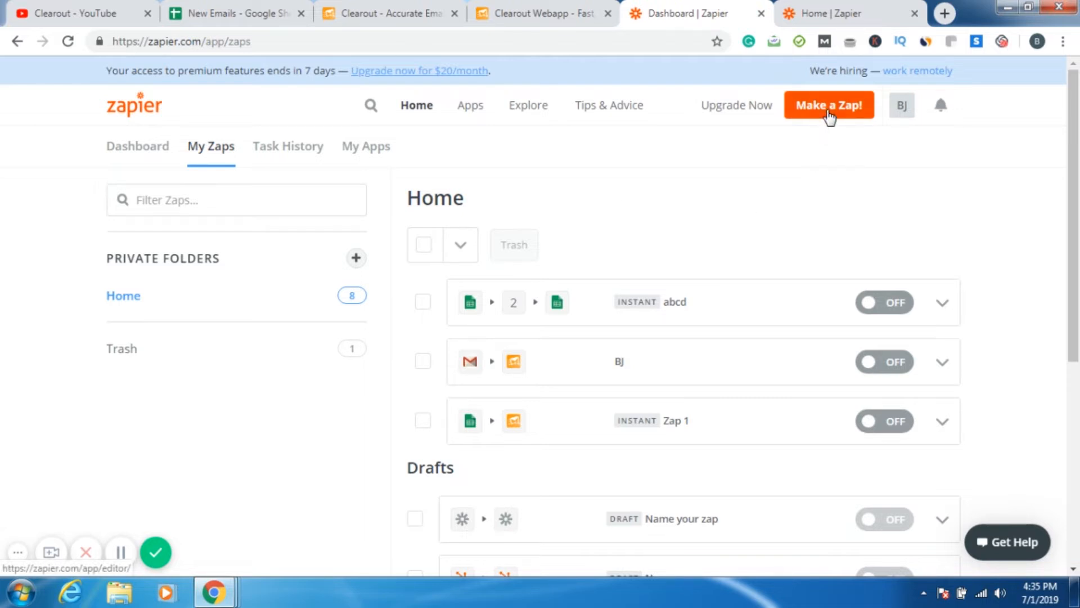
Create a Zap with the Google Sheets trigger New or Updated Spreadsheet Row, using the already connected Google Sheets account
left_click(830, 115)
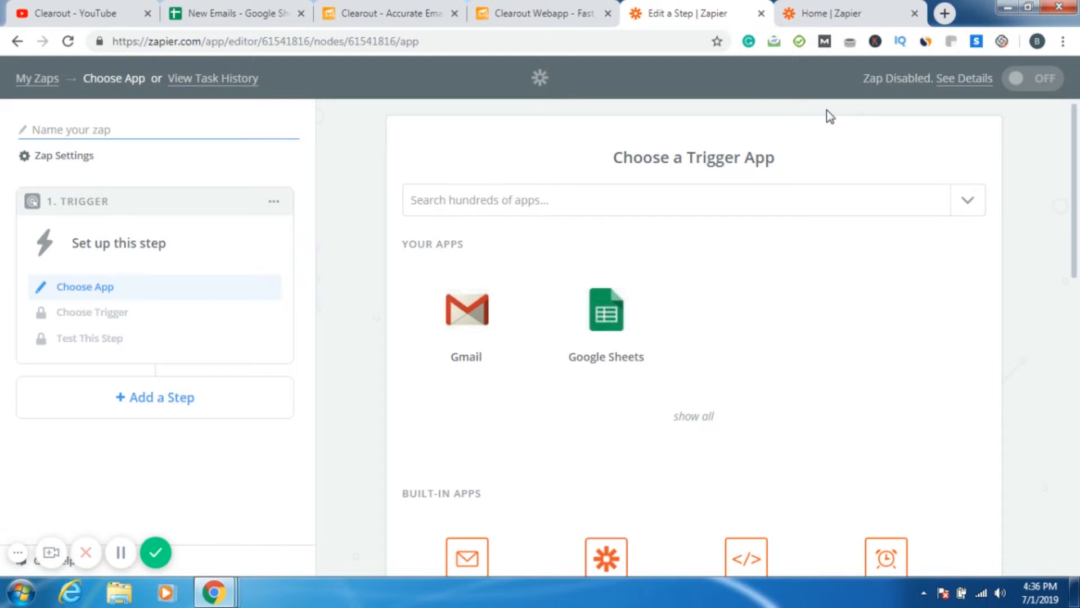
left_click(604, 334)
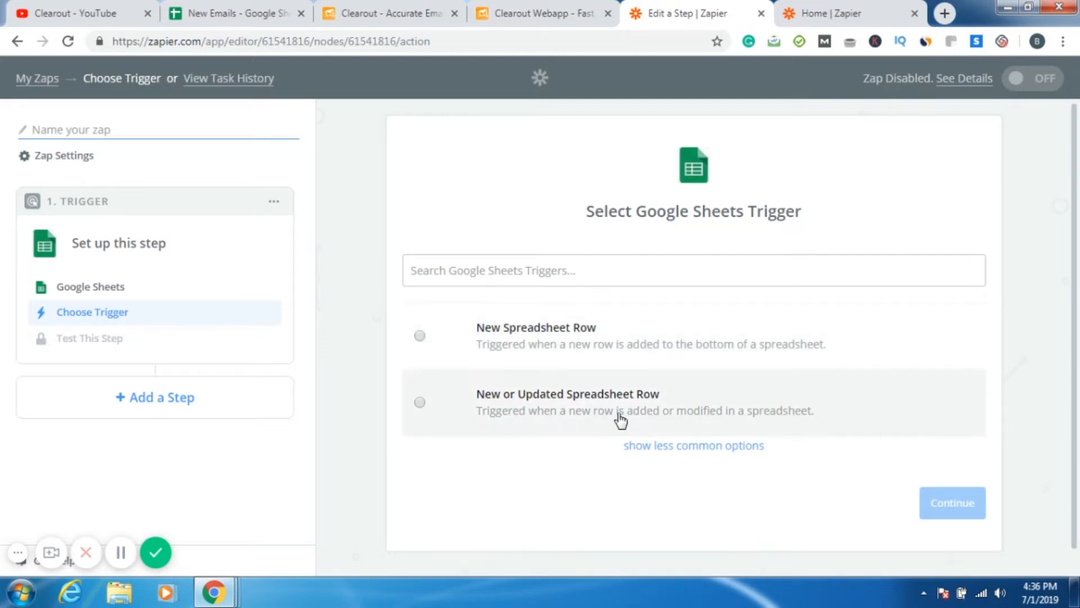
left_click(420, 402)
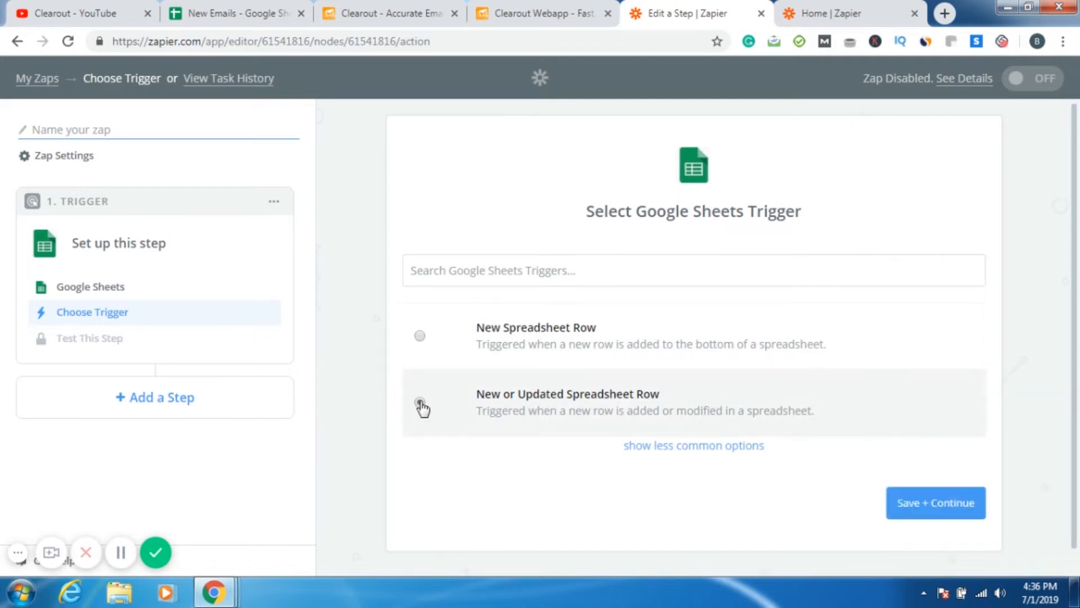
left_click(903, 512)
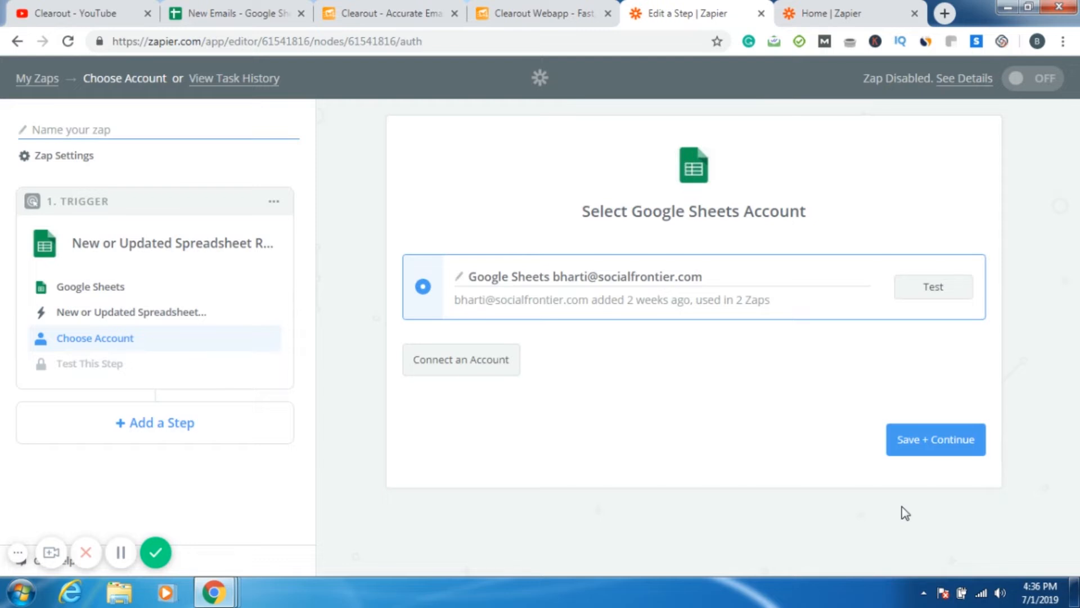
left_click(917, 445)
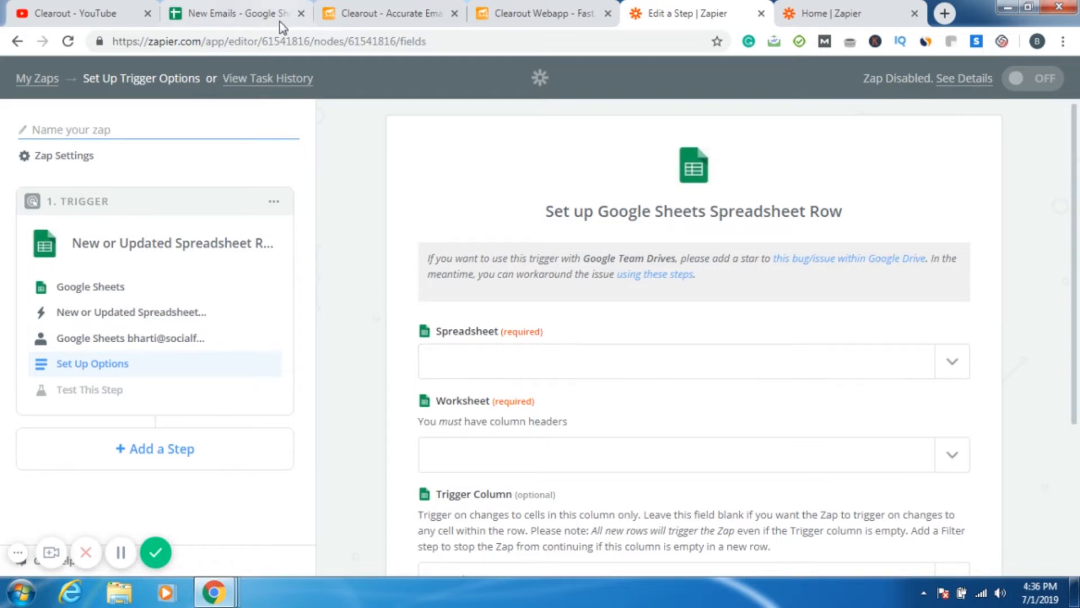
Review the column headers and rows of the New Emails spreadsheet in Google Sheets, and return to the Zap editor
left_click(232, 10)
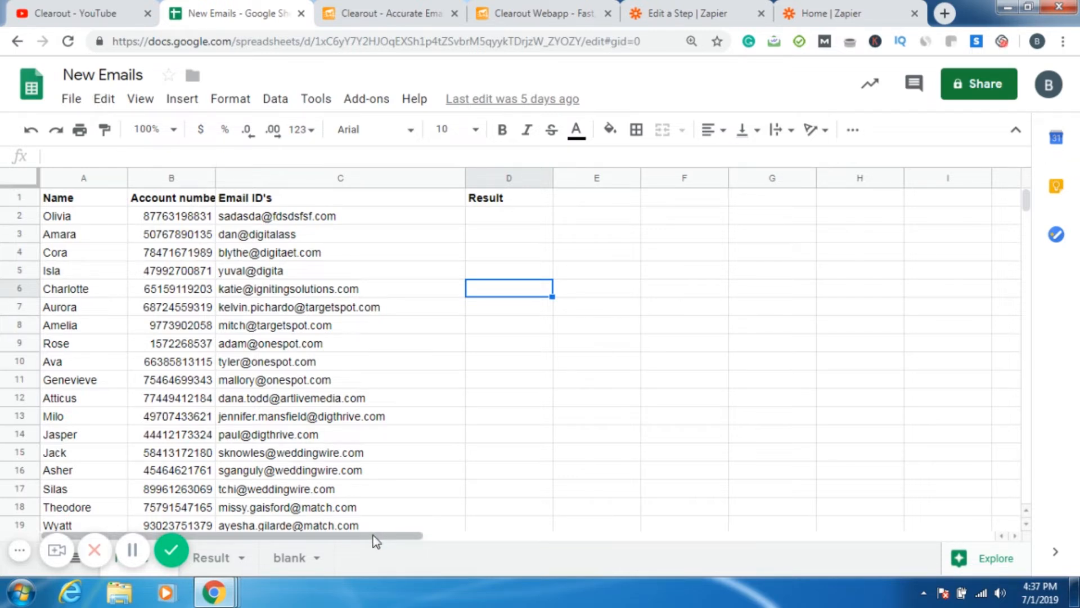
key("ctrl+minus")
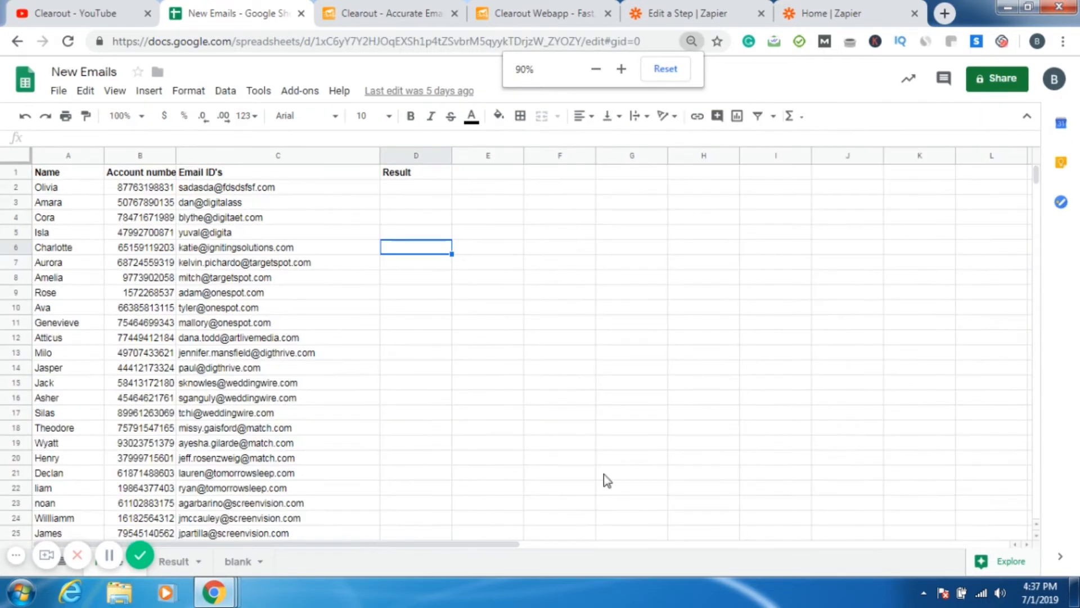
left_click_drag(906, 307, 897, 293)
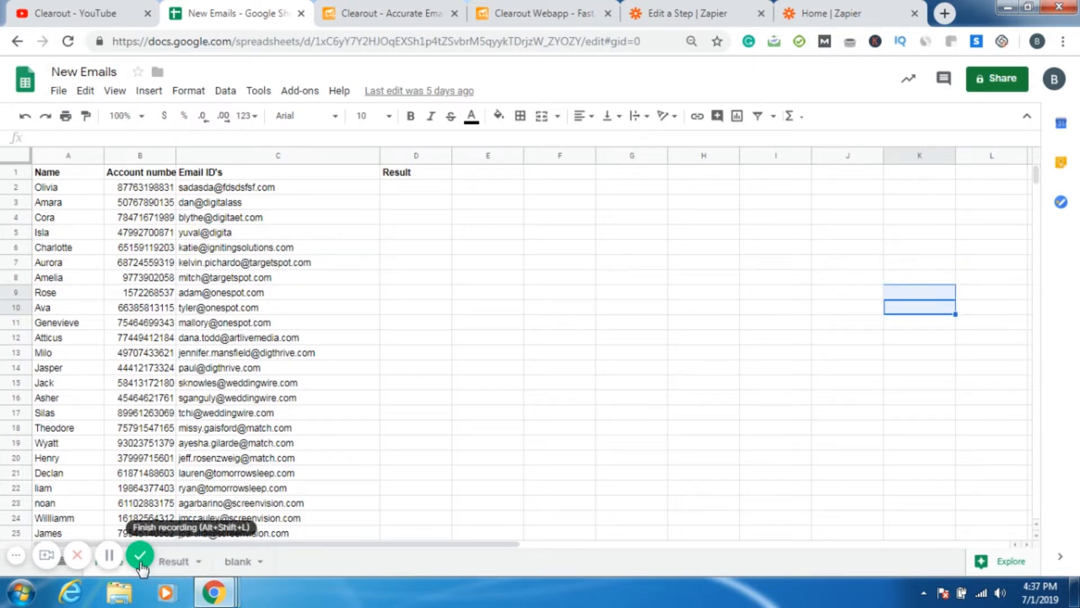
key("ctrl+plus")
key("ctrl+plus")
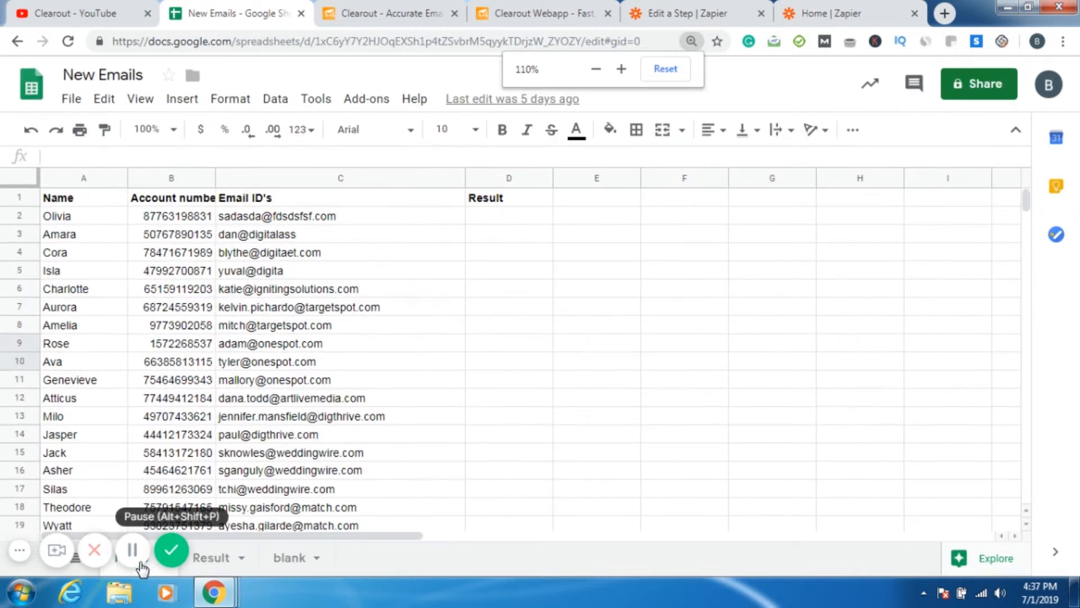
left_click(532, 12)
left_click(646, 13)
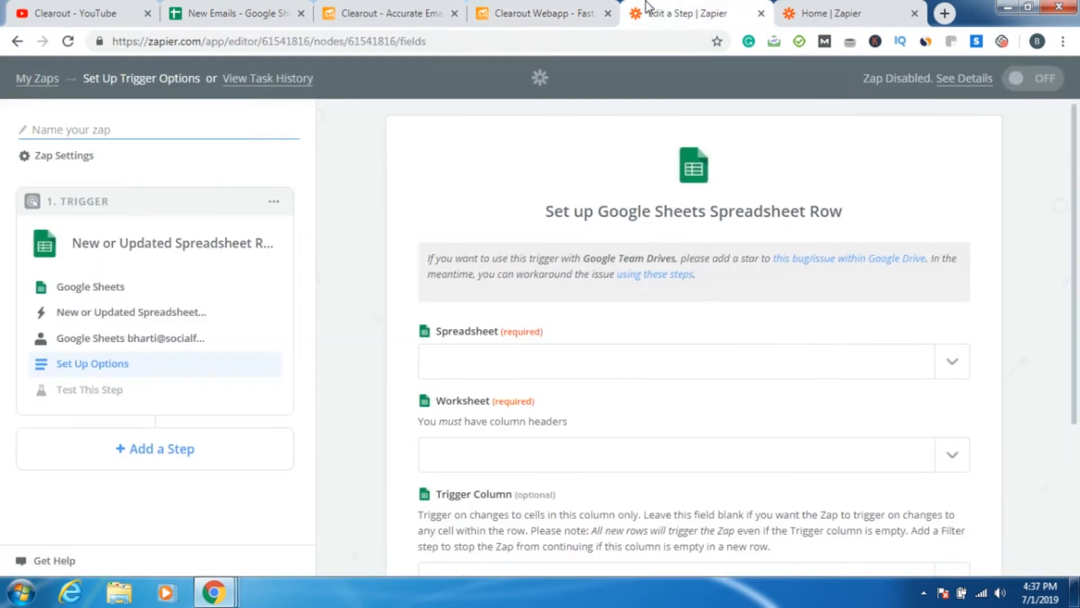
Set the trigger's spreadsheet to New Emails and its worksheet to Name
left_click(951, 366)
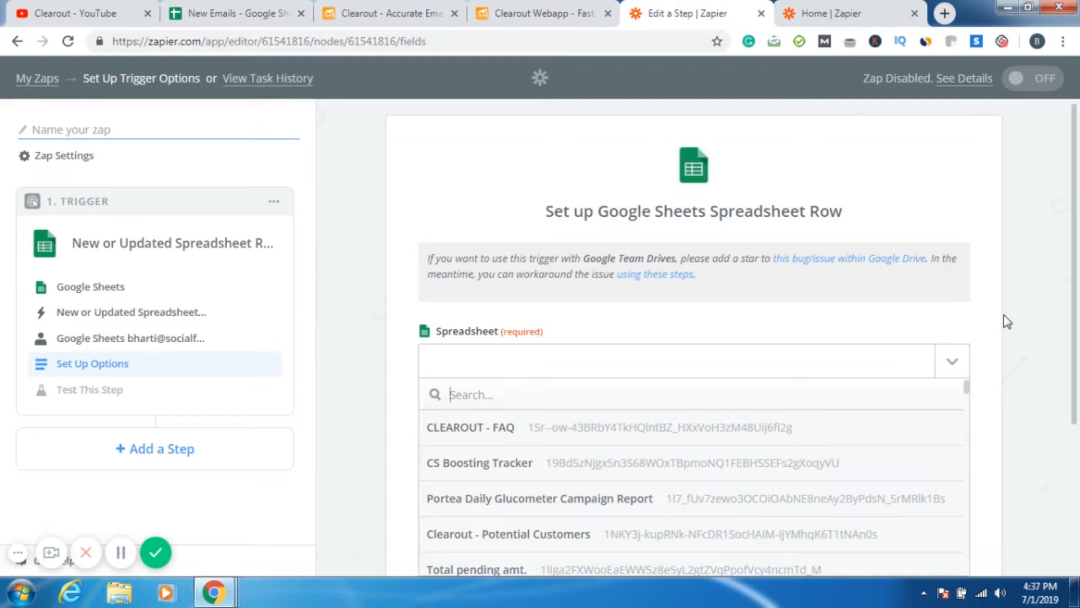
left_click_drag(1074, 269, 1079, 438)
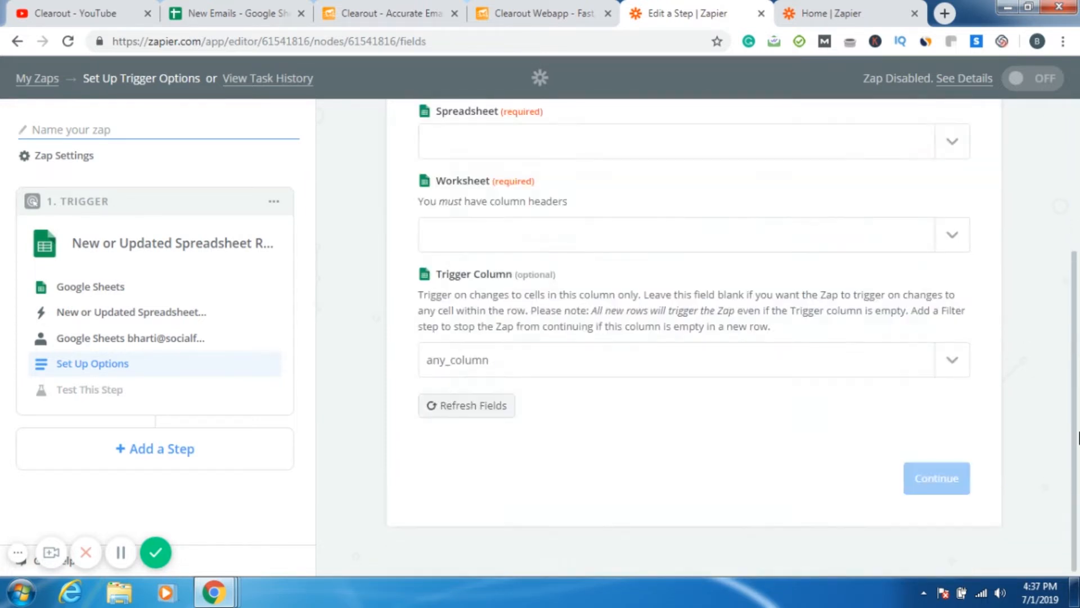
left_click_drag(1078, 322, 1078, 281)
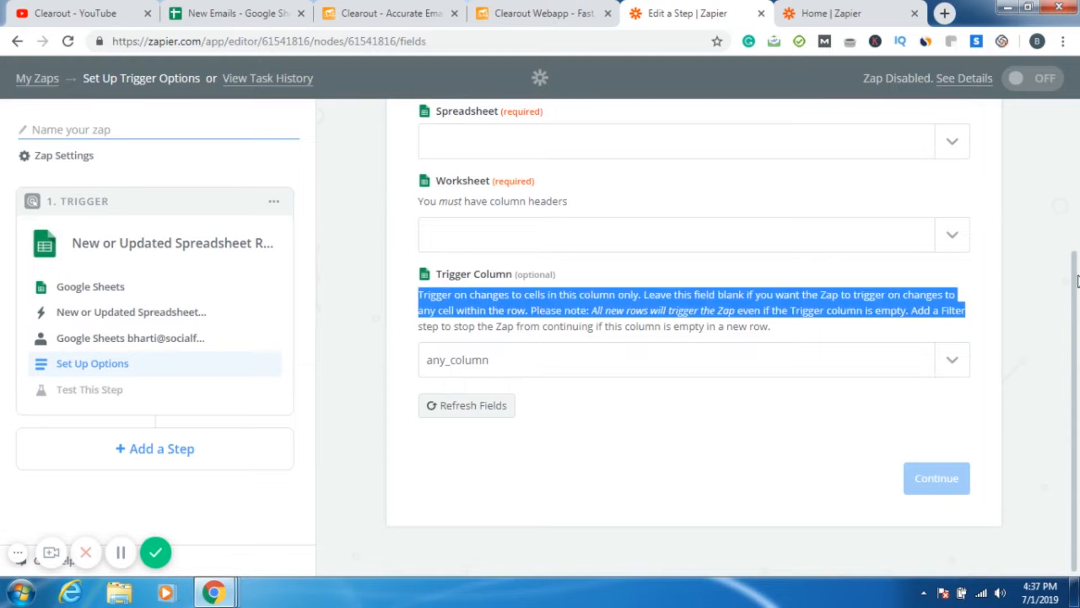
scroll(1078, 284, "up", 1)
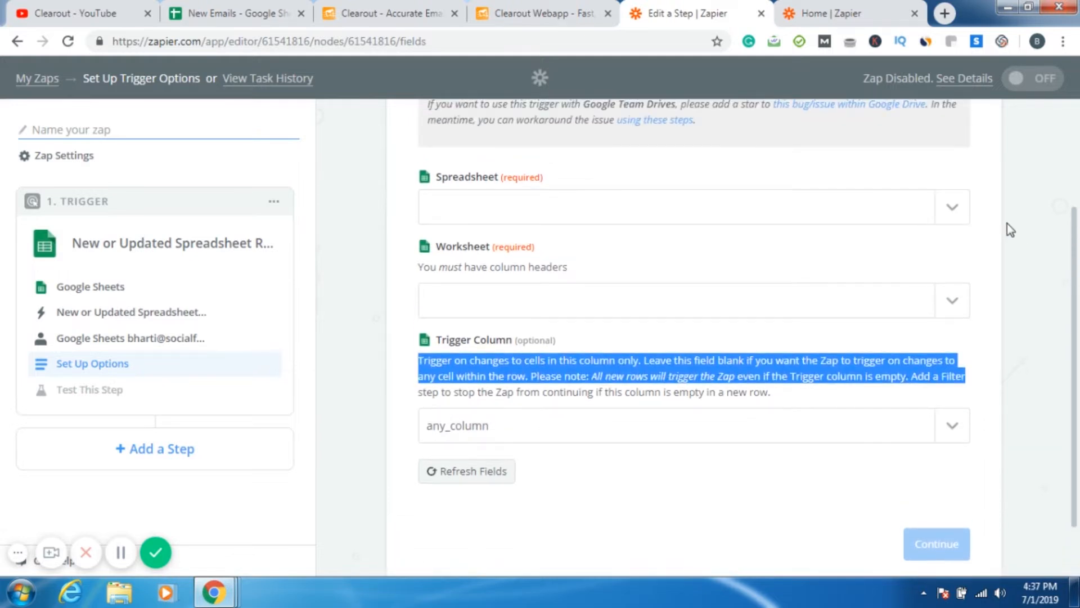
left_click(964, 209)
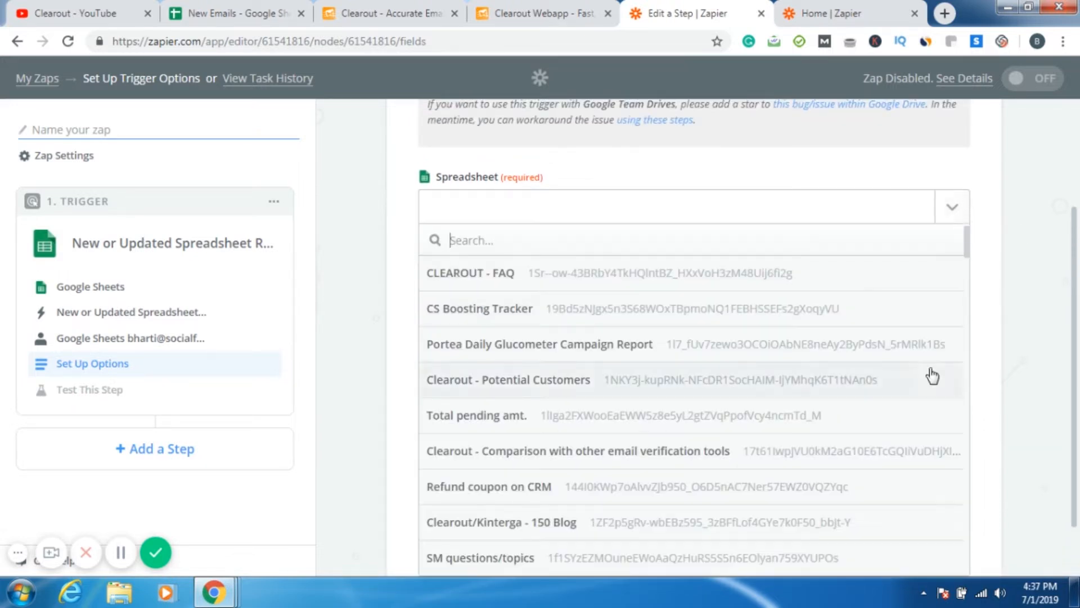
left_click_drag(967, 246, 968, 267)
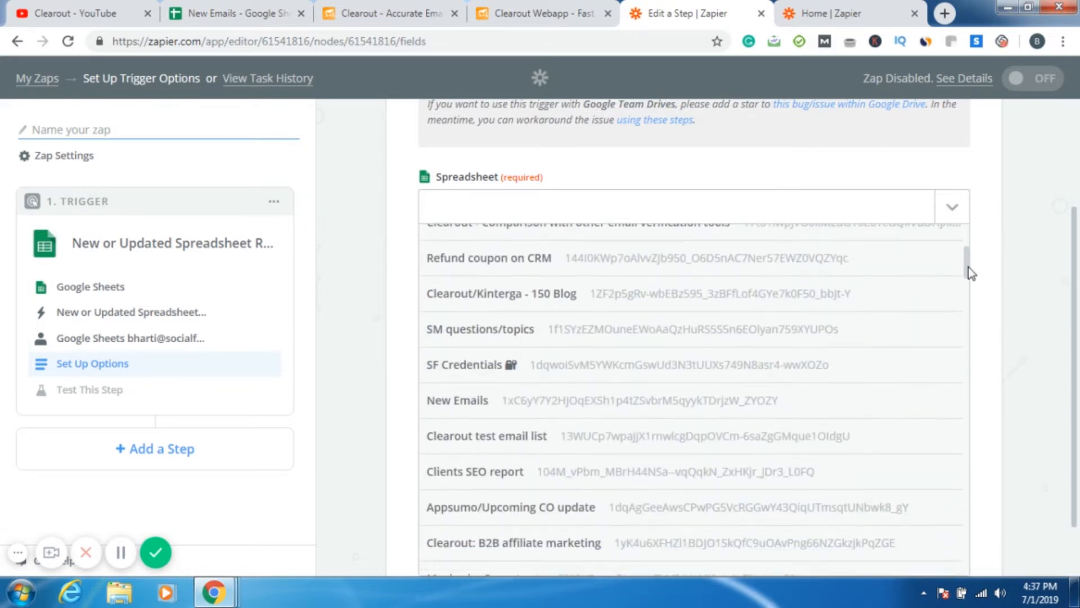
left_click(684, 402)
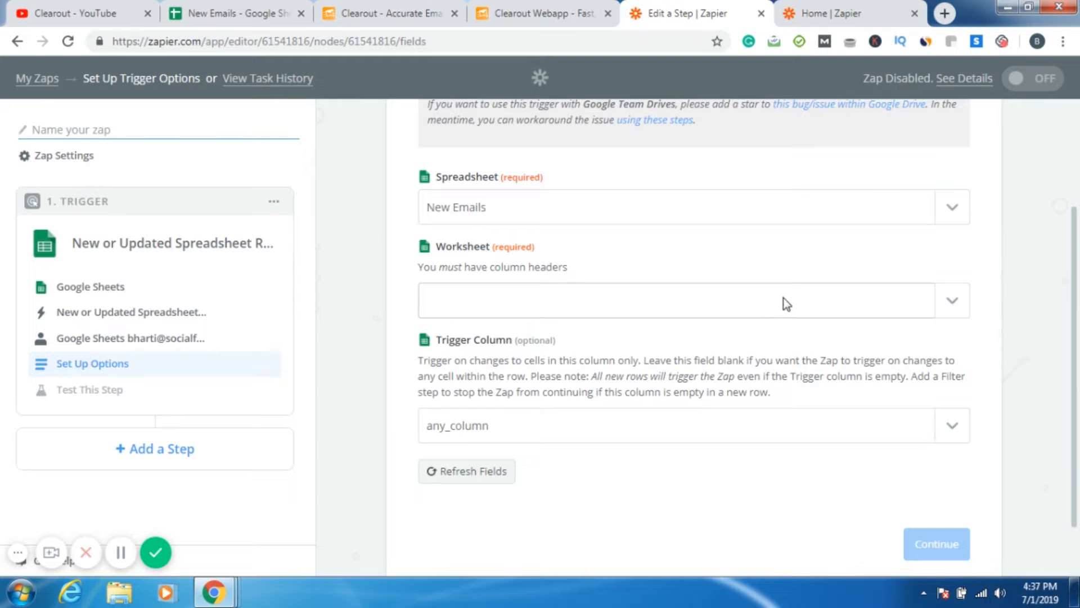
left_click(950, 301)
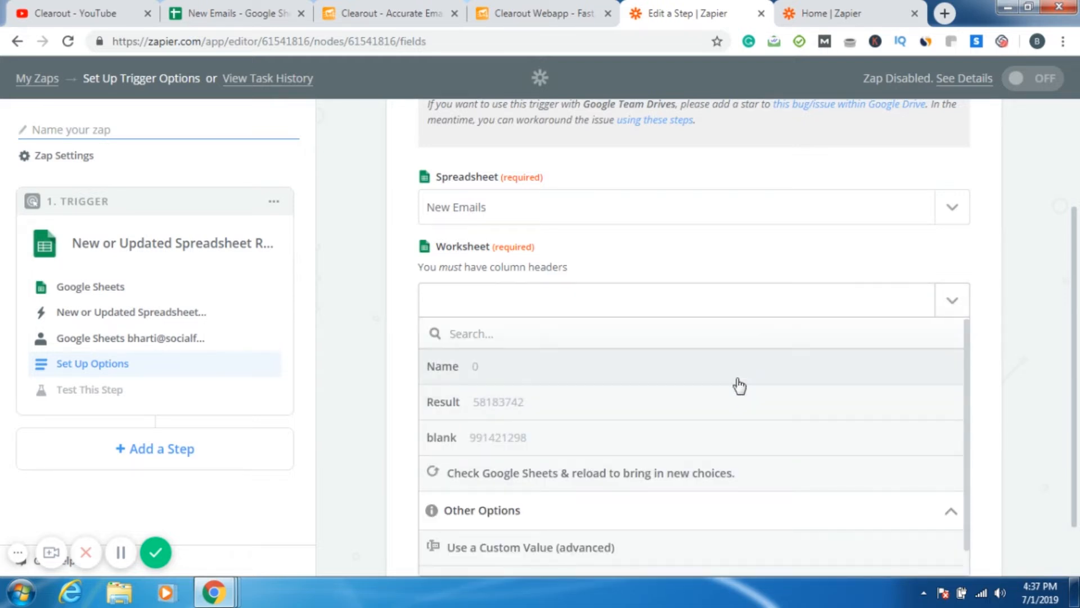
left_click(739, 385)
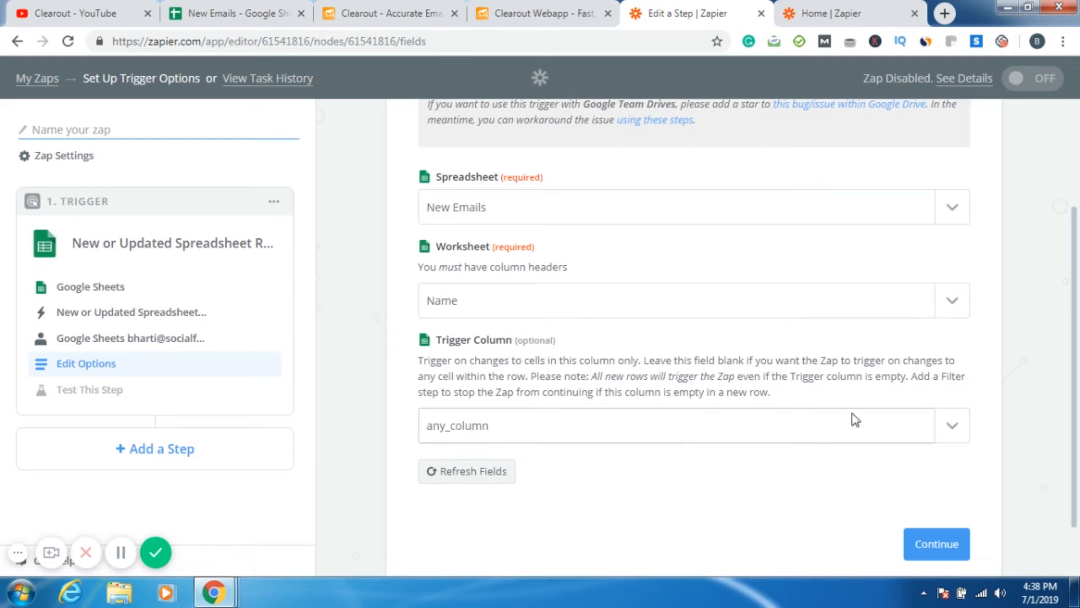
Check the Email ID's column of the New Emails spreadsheet in Google Sheets, and return to the trigger column choices in the Zap editor
left_click(949, 431)
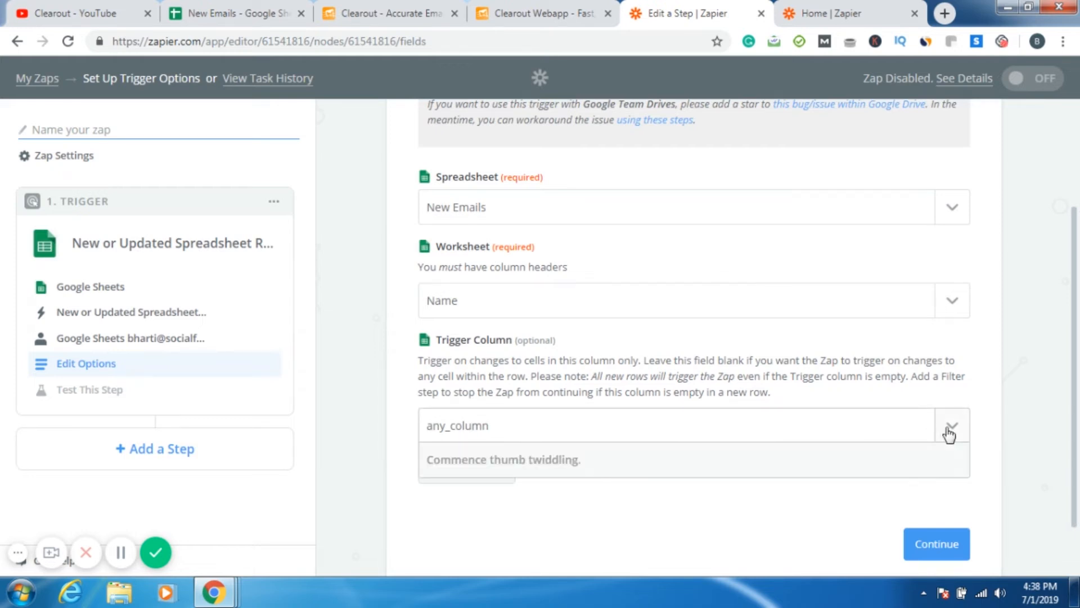
left_click(231, 12)
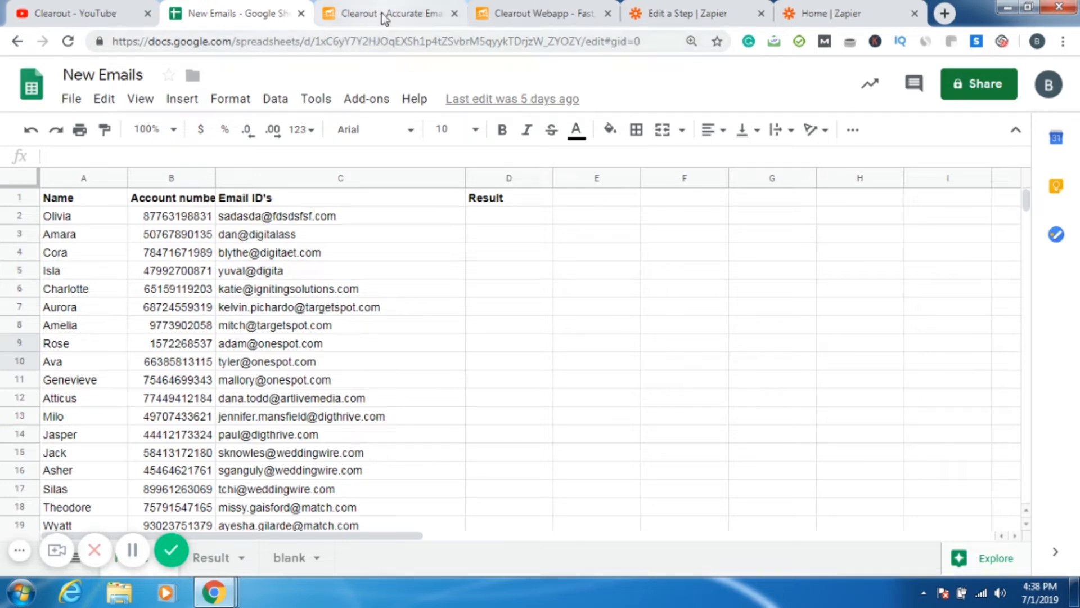
left_click(336, 202)
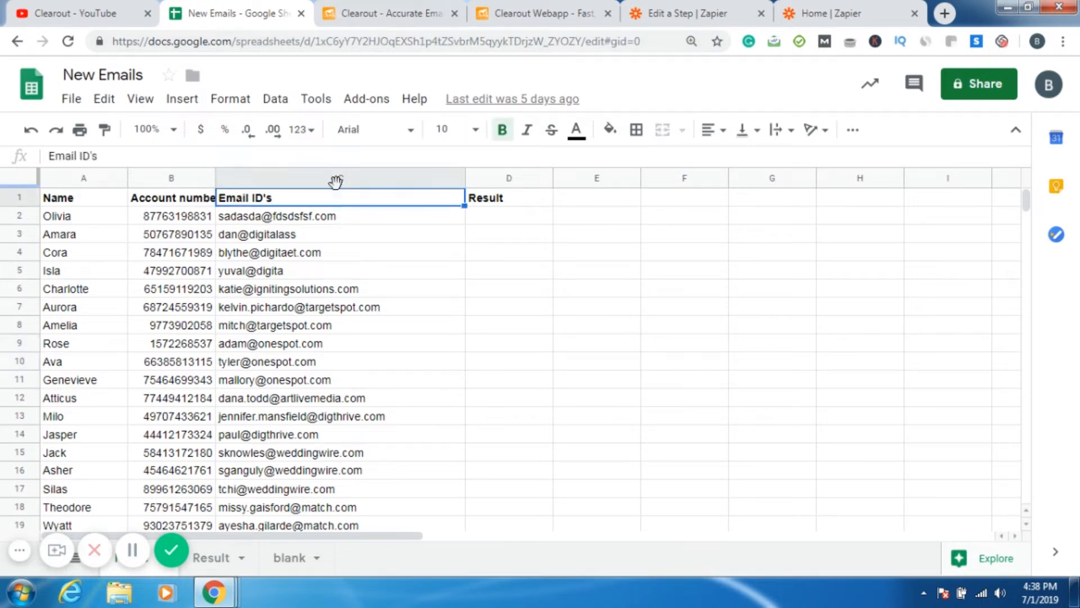
left_click(342, 178)
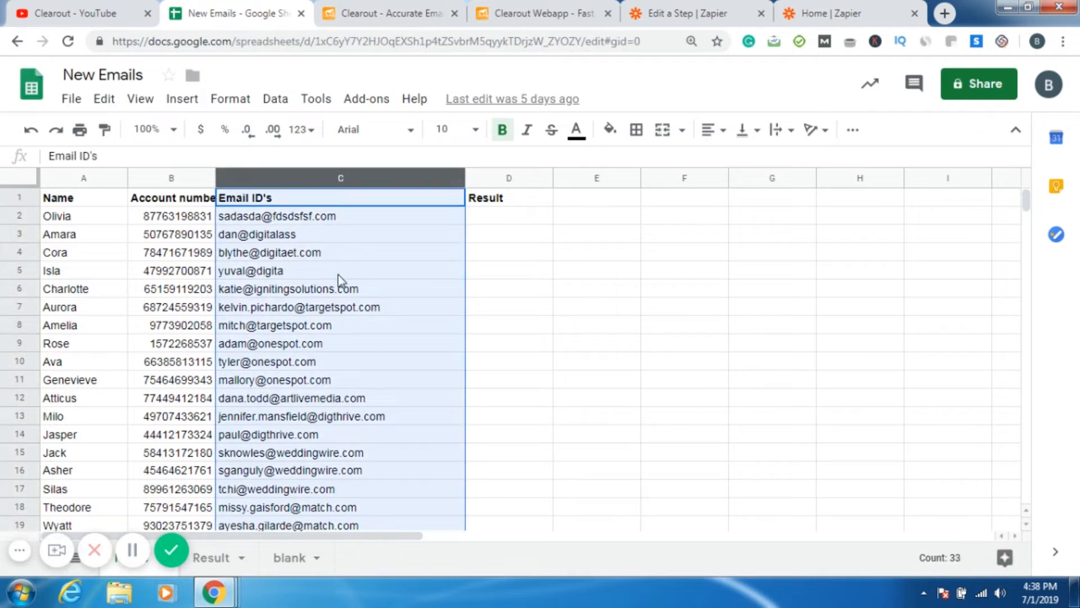
left_click(486, 275)
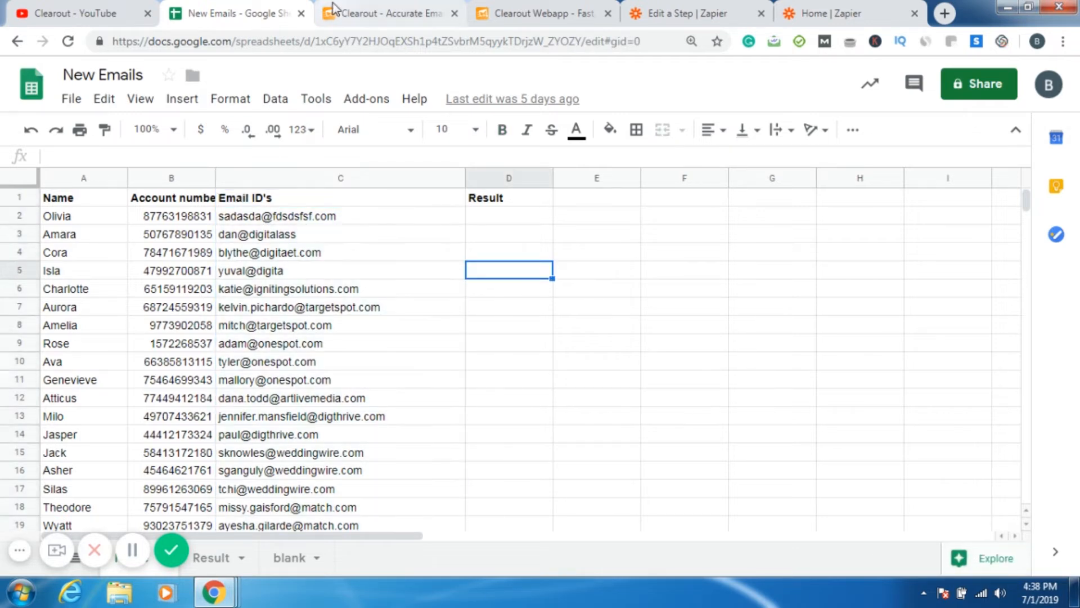
left_click(369, 10)
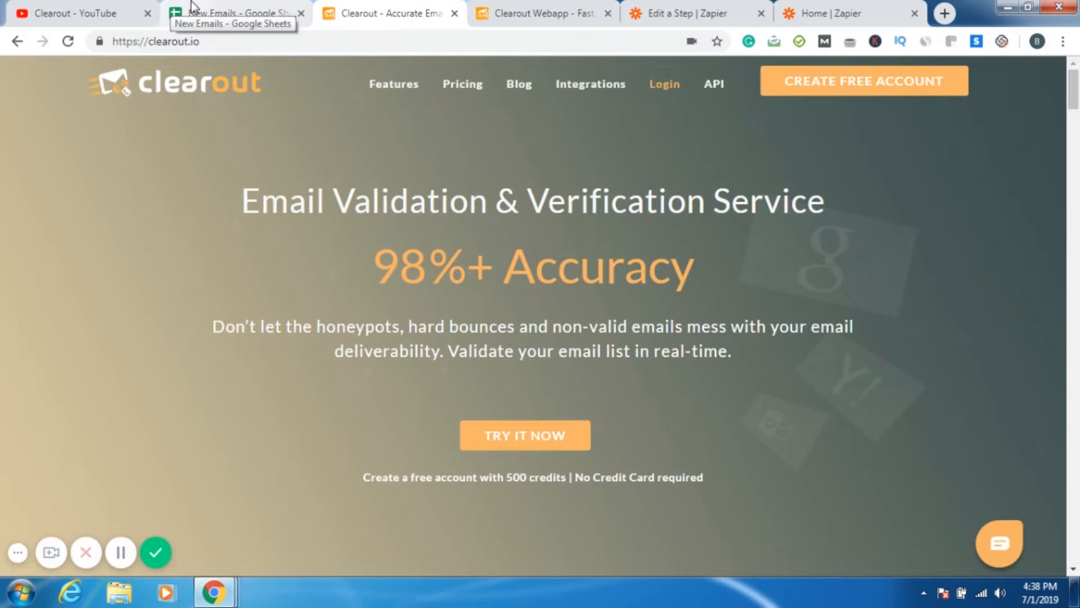
left_click(193, 8)
left_click(537, 12)
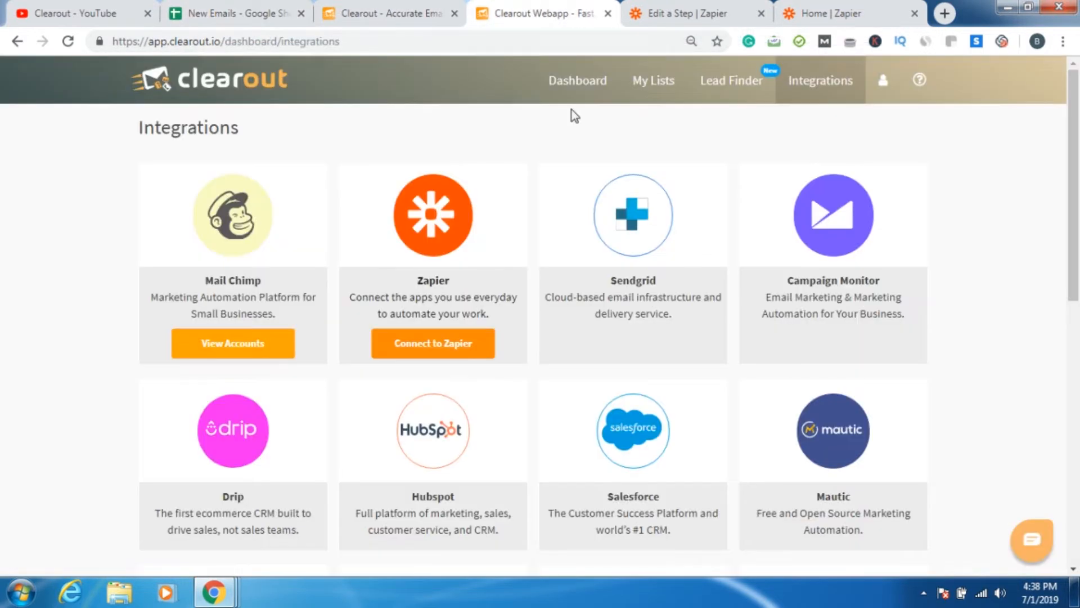
left_click(659, 8)
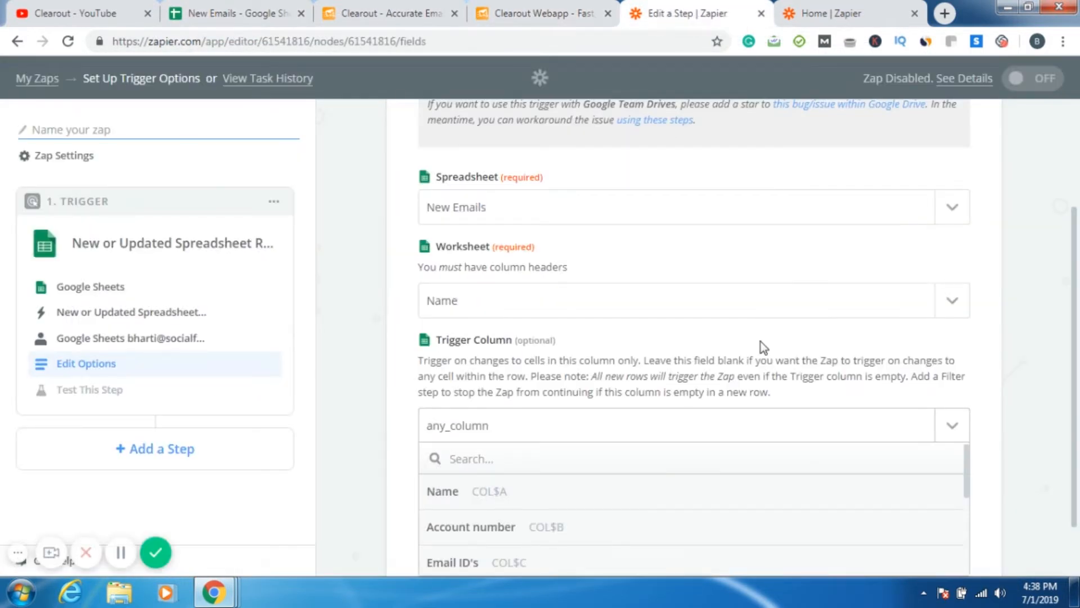
Set the trigger column to Email ID's and continue with Spreadsheet Row A as the trigger's sample
left_click_drag(967, 464, 967, 500)
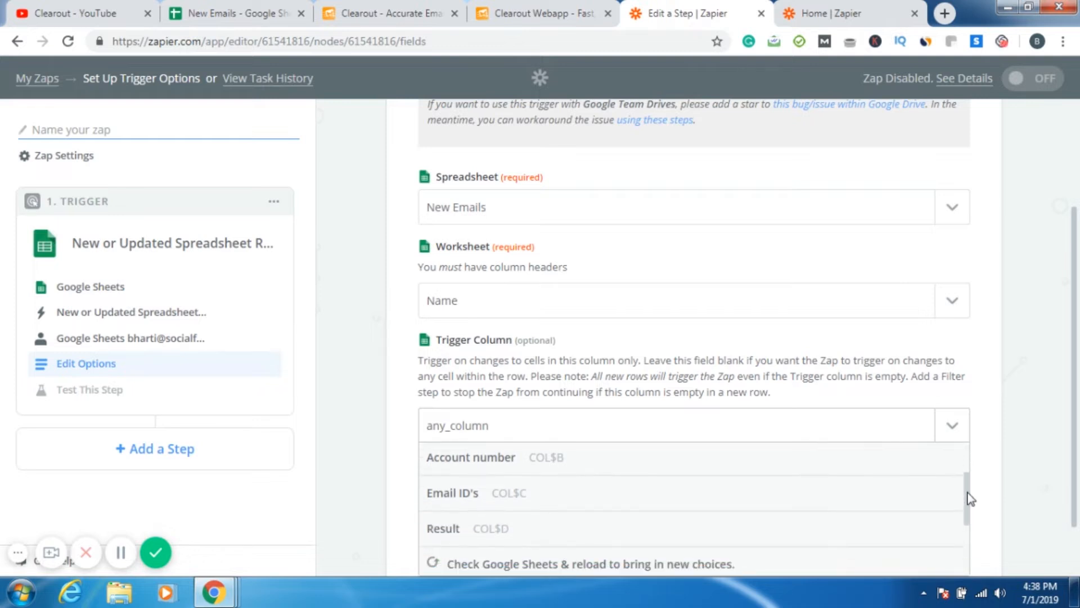
left_click(835, 505)
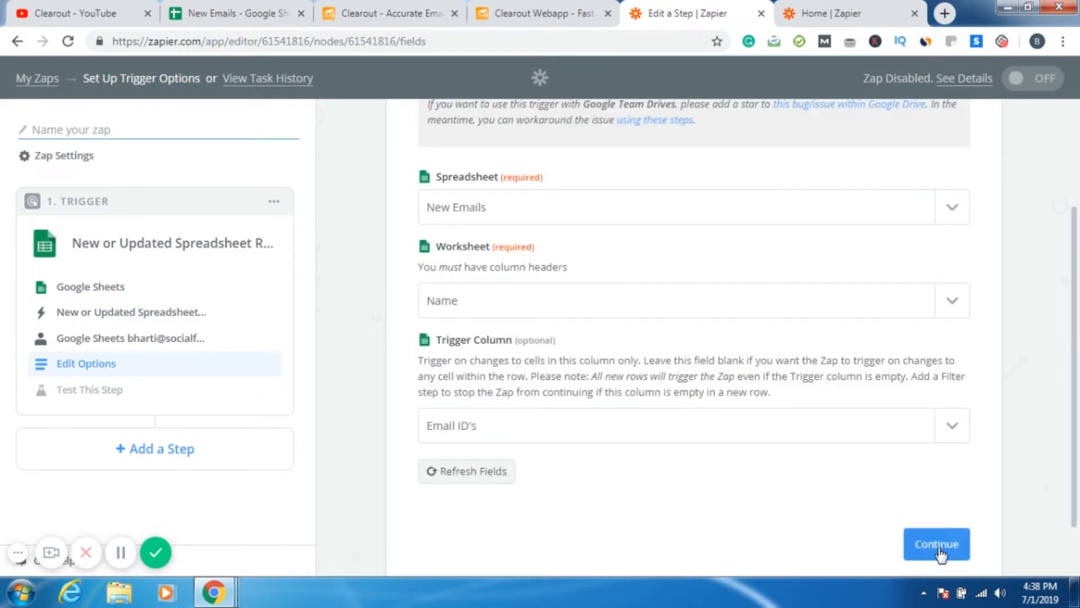
left_click(937, 544)
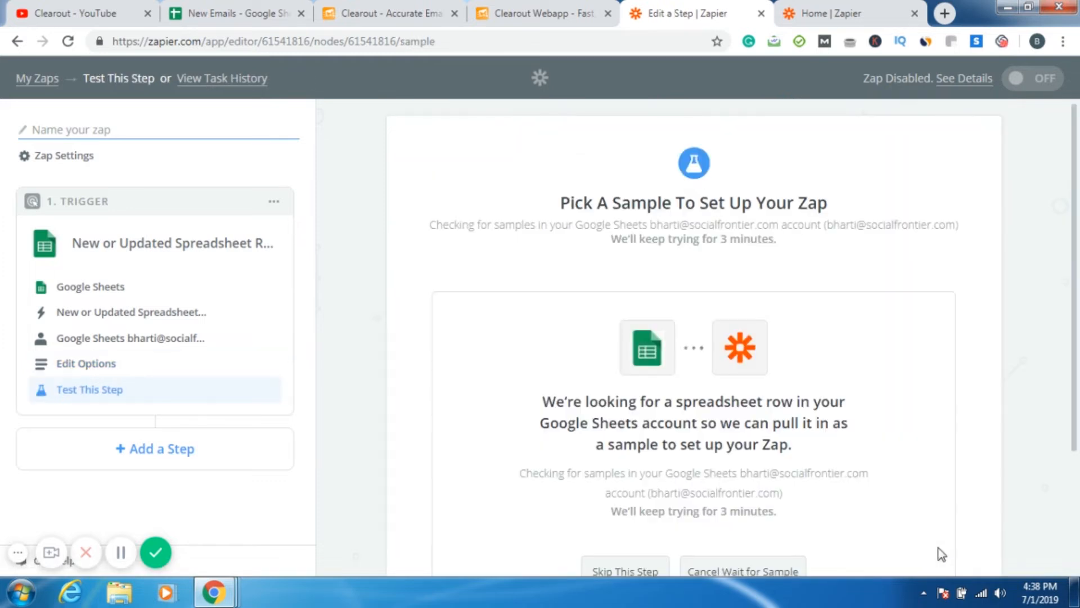
left_click_drag(1075, 228, 1079, 292)
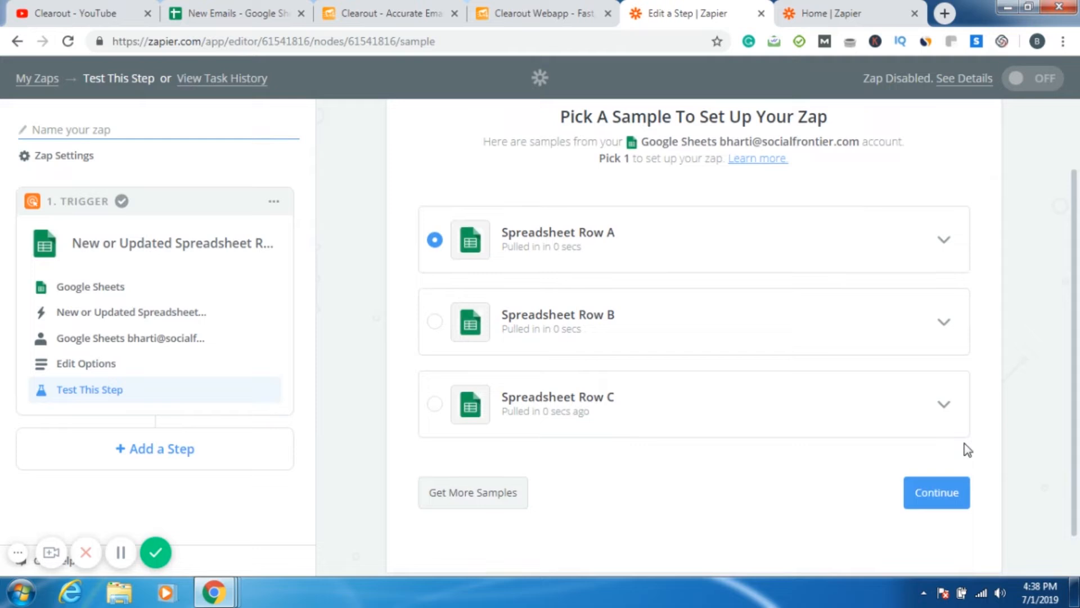
left_click(947, 493)
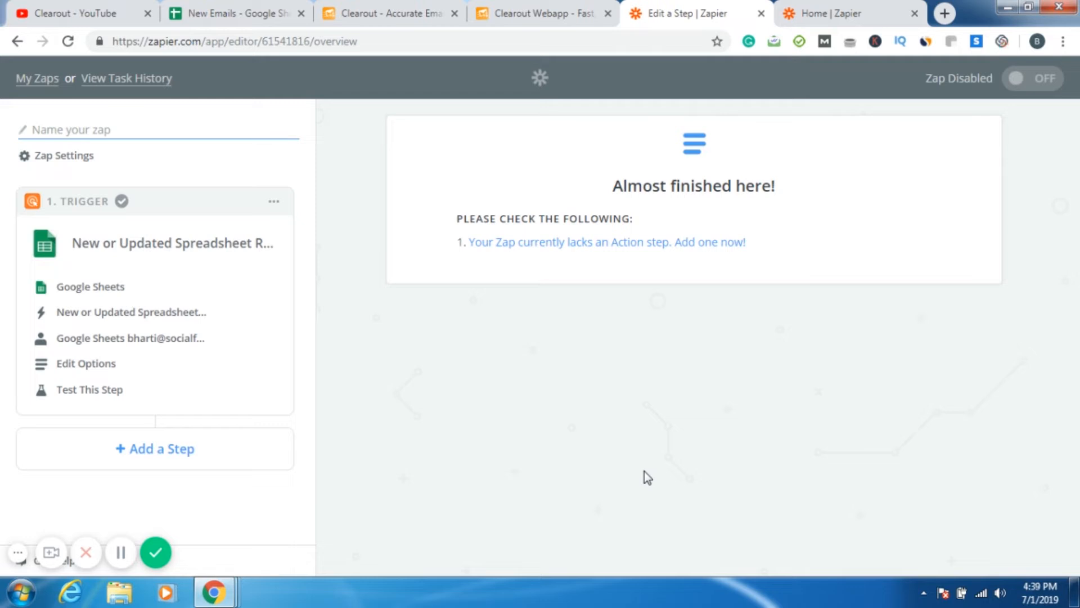
Add a Clearout (1.0.0) action step with Email Address Verify, using the already connected Clearout account
left_click(232, 457)
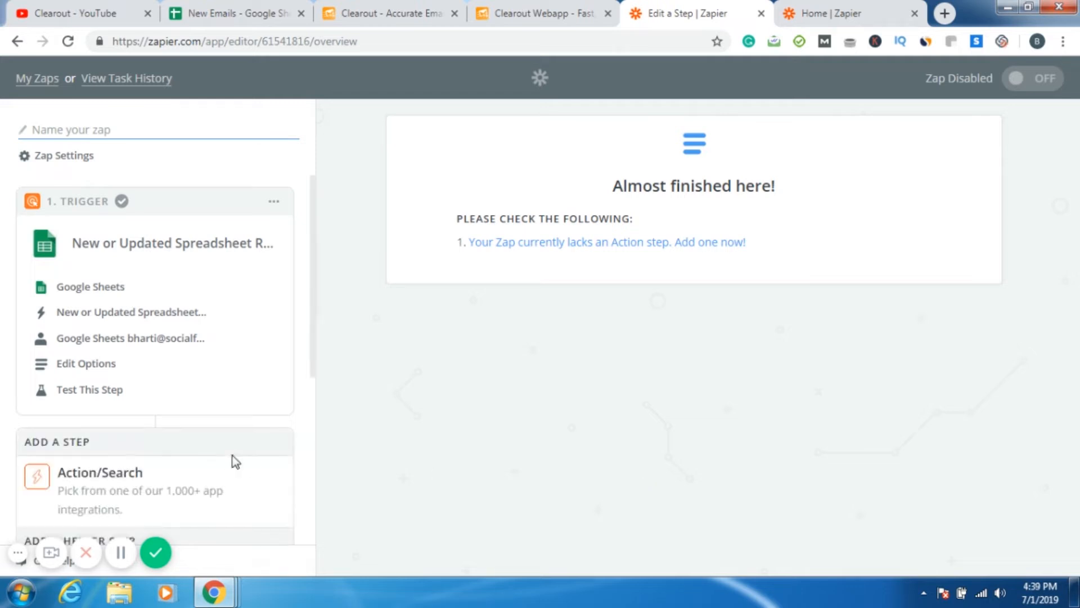
left_click(180, 492)
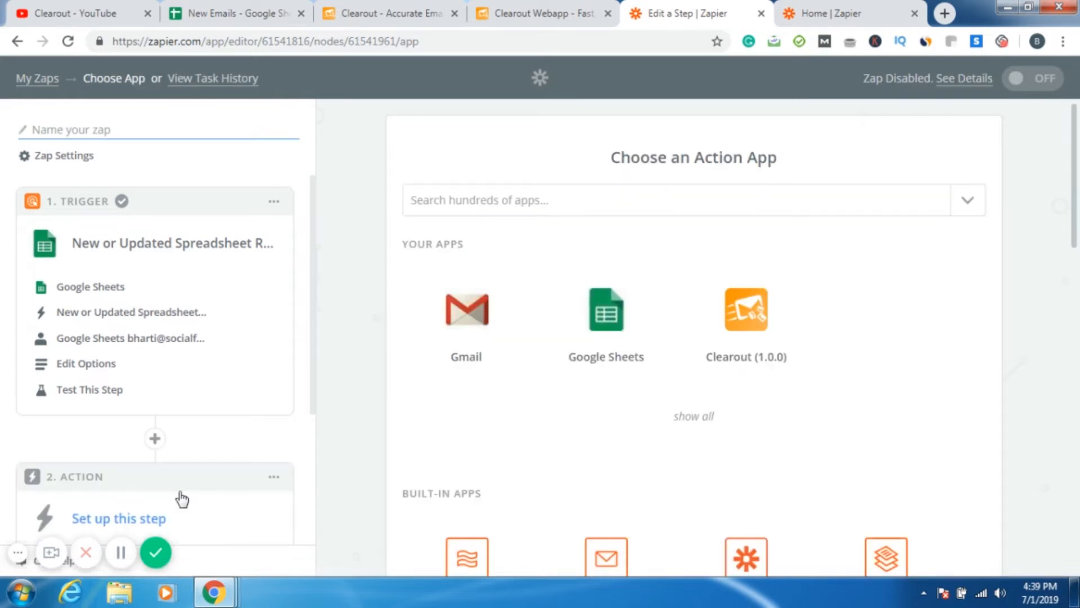
left_click(768, 330)
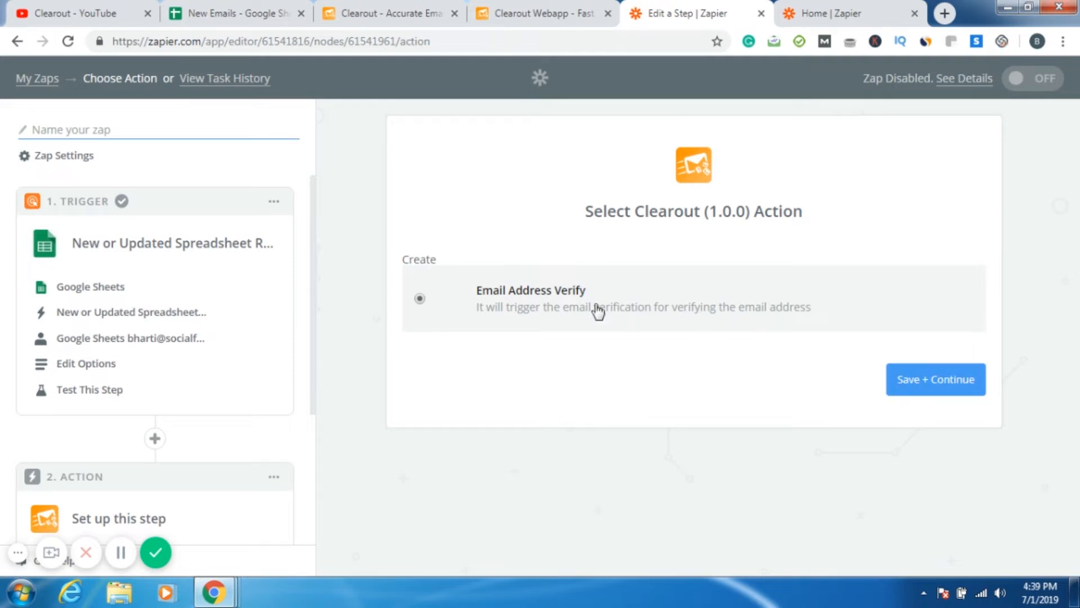
left_click(937, 380)
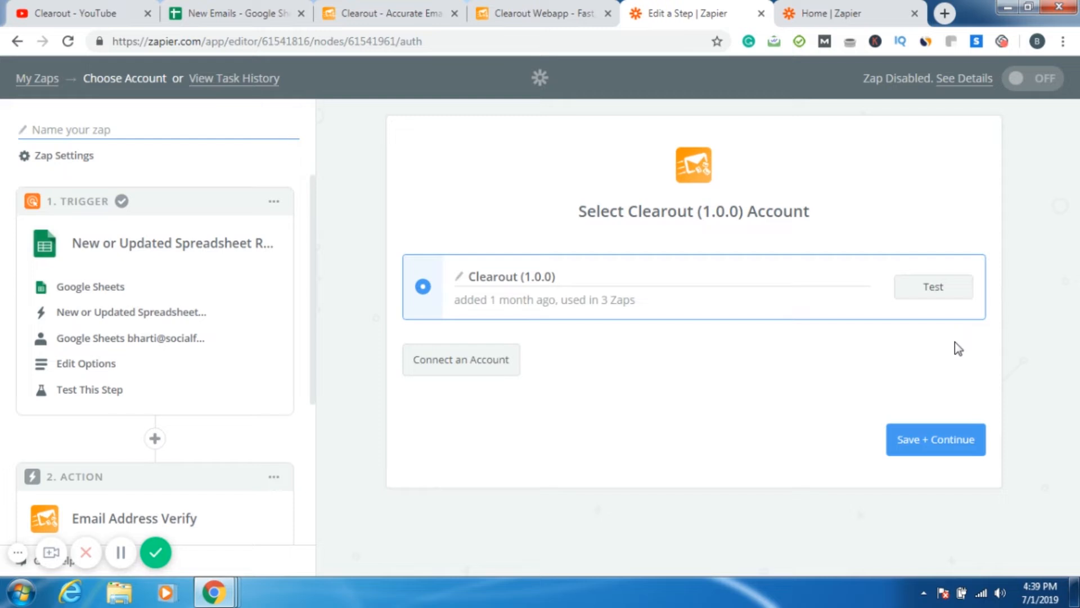
left_click(931, 445)
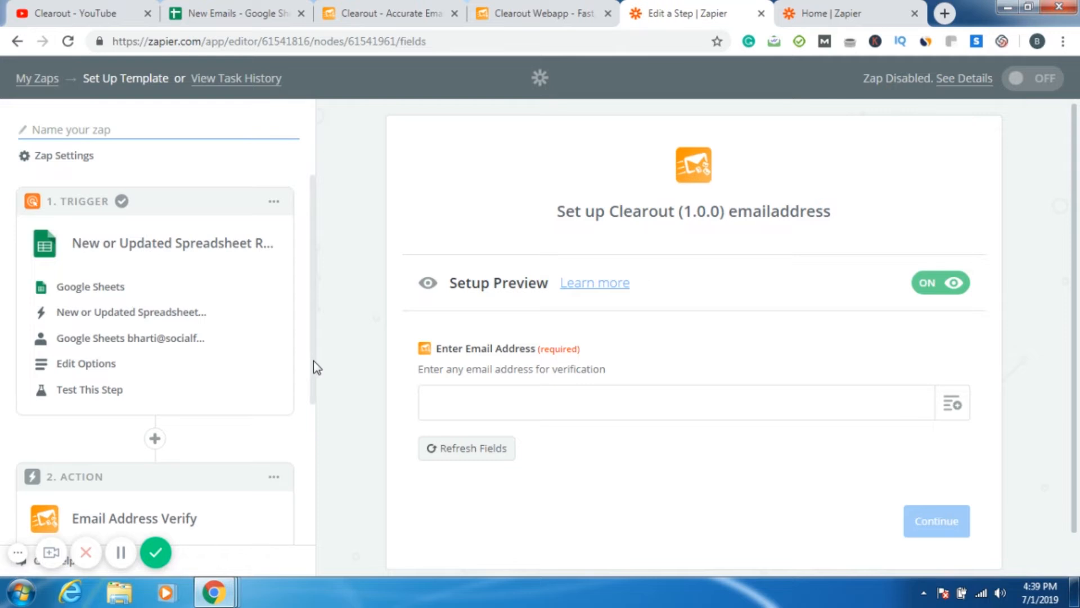
Map the Clearout action's Enter Email Address field to Email ID's from the spreadsheet row trigger, and continue to the test
left_click_drag(313, 363, 313, 417)
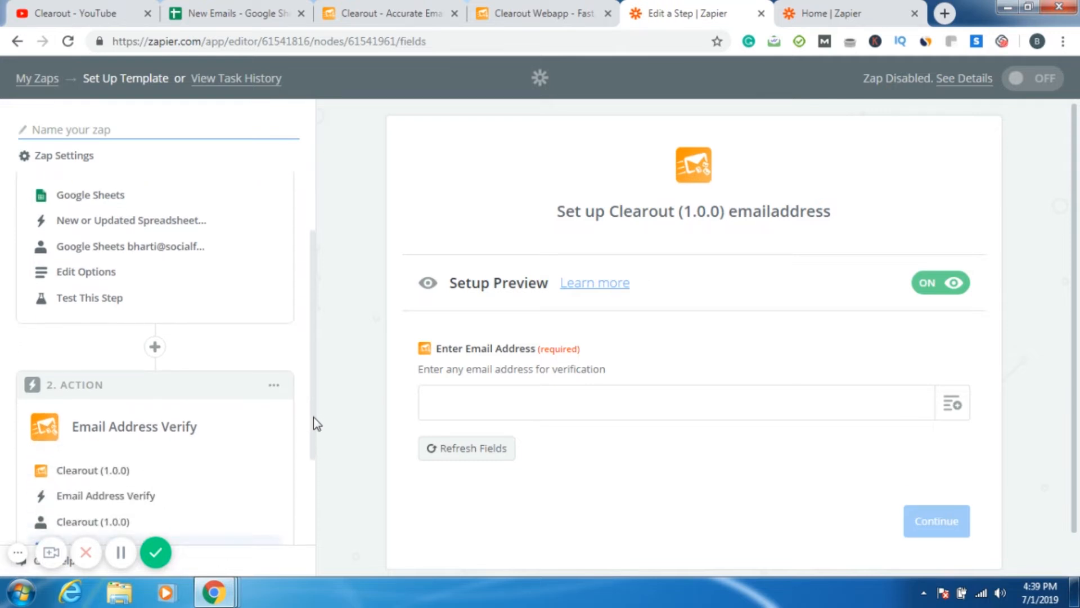
left_click(951, 411)
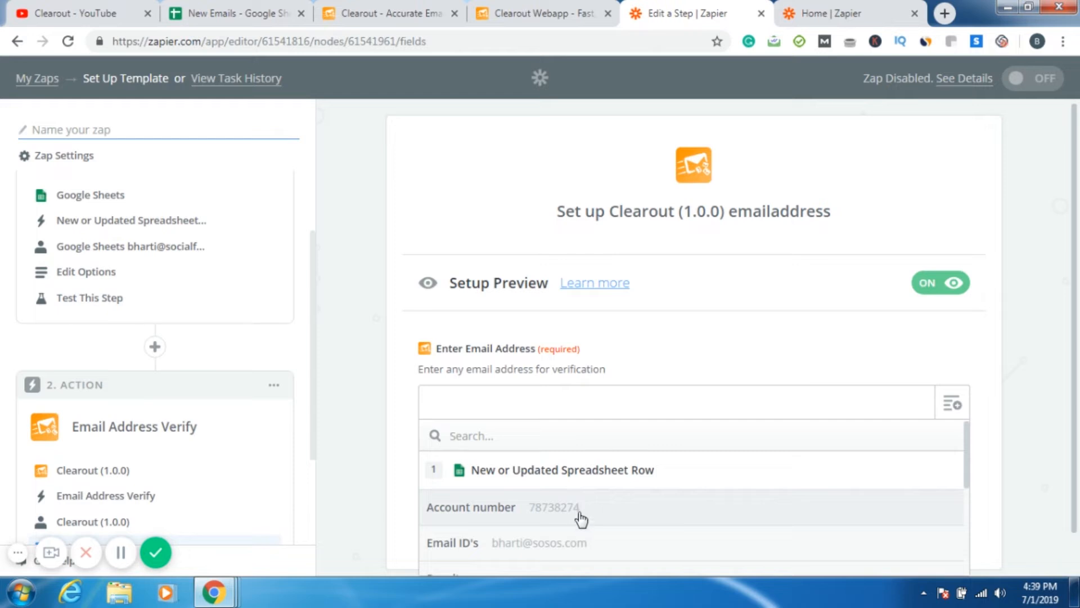
left_click(569, 543)
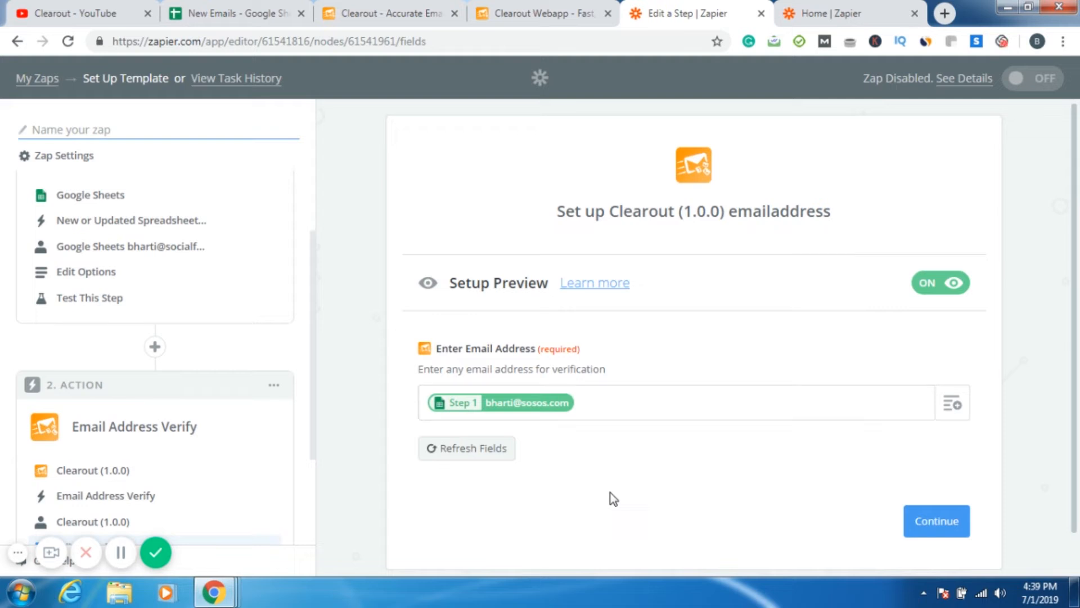
left_click(939, 525)
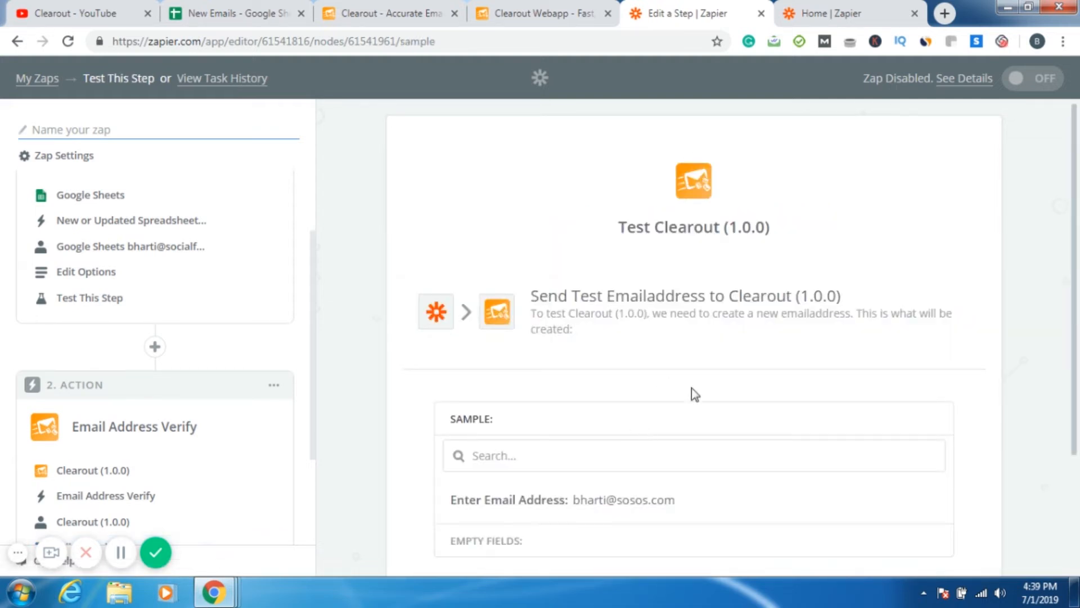
Skip the test of the Clearout email verification action and finish setting up that step
left_click_drag(1077, 249, 1074, 436)
left_click(1054, 318)
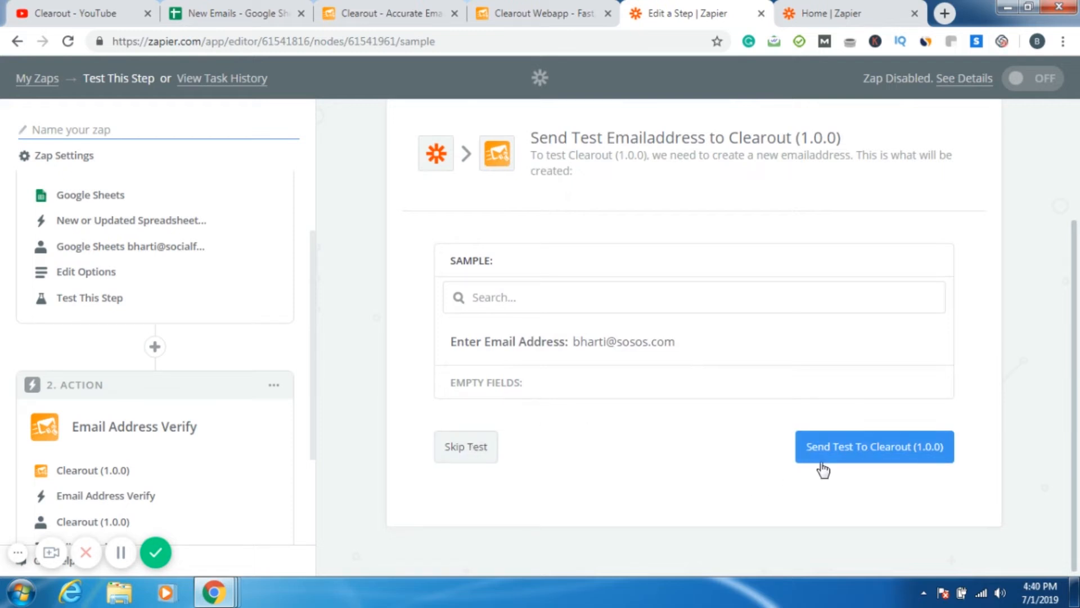
left_click(467, 450)
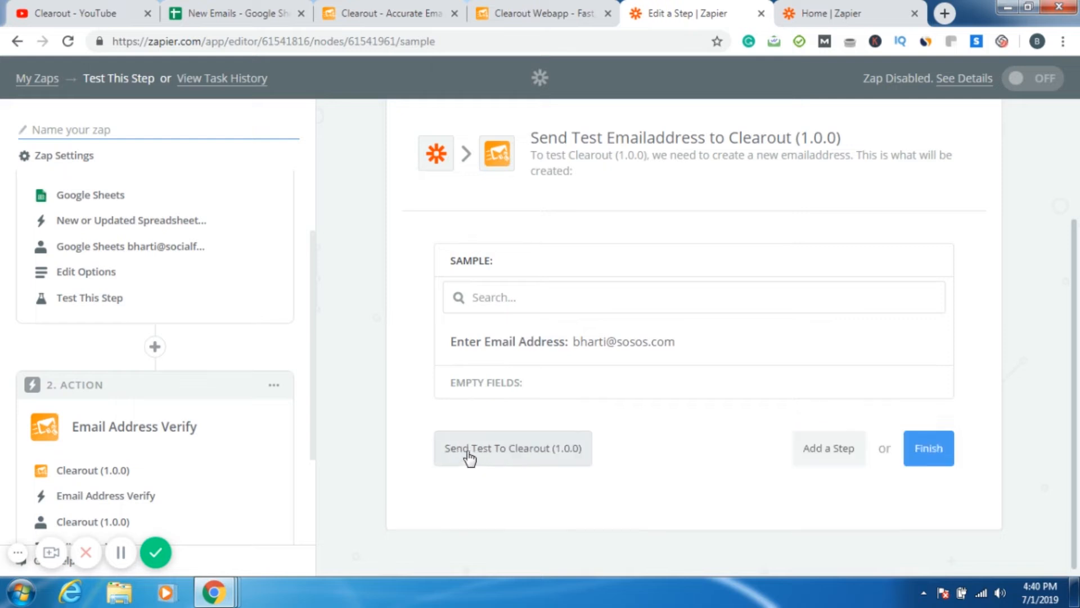
left_click(924, 521)
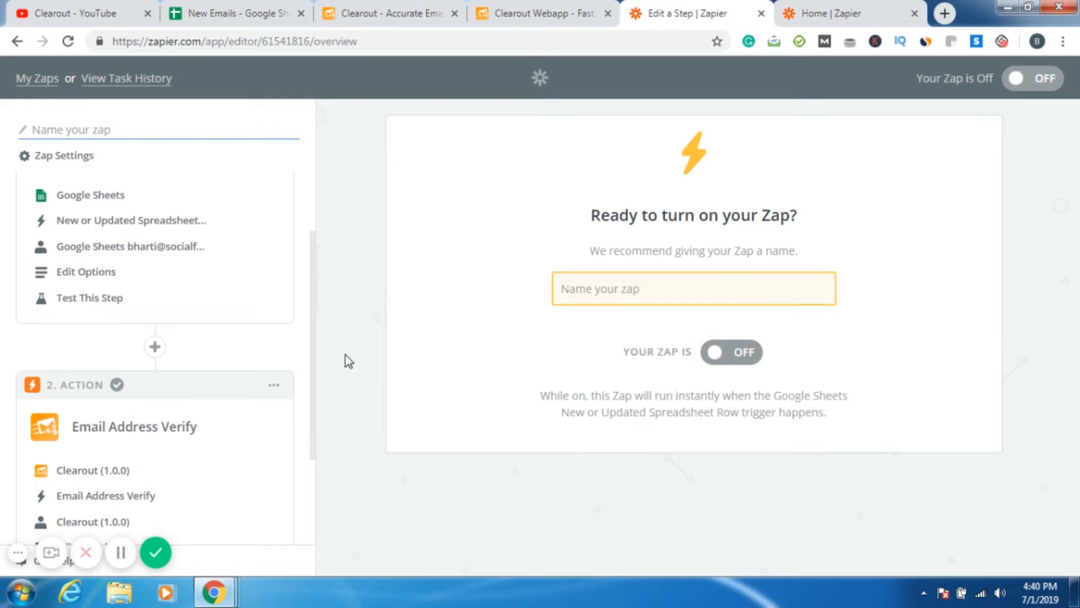
Add another Action/Search step after Email Address Verify, with Google Sheets as its app
scroll(315, 336, "down", 3)
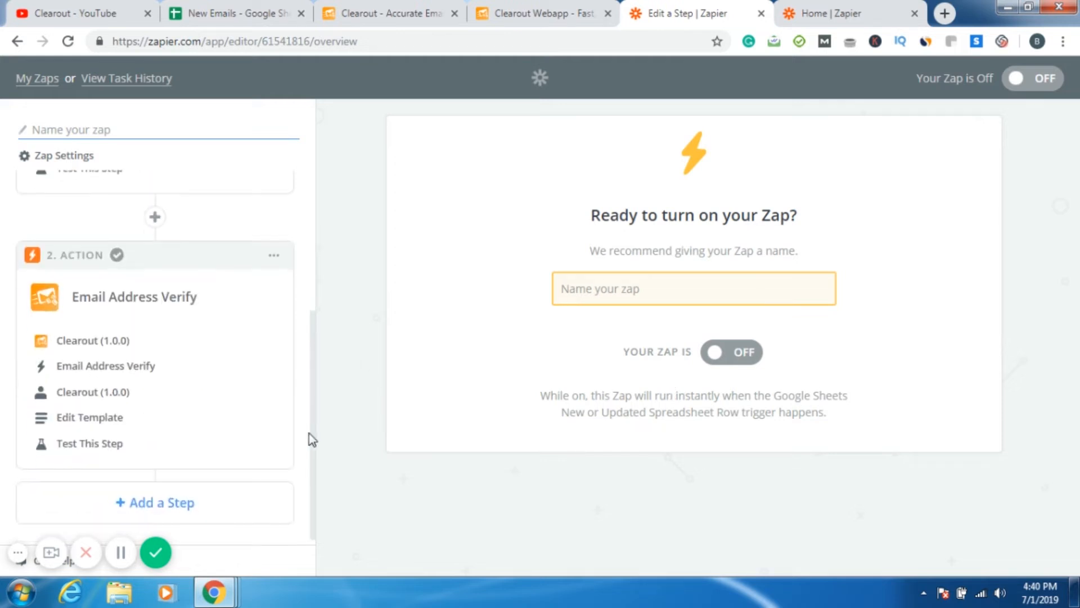
left_click(211, 516)
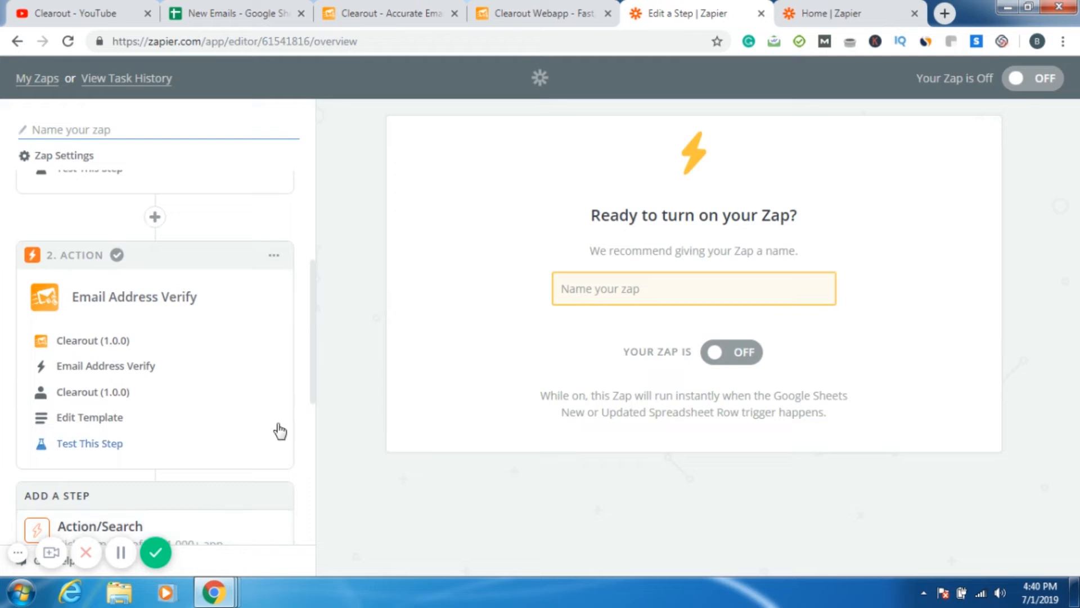
left_click_drag(313, 389, 314, 439)
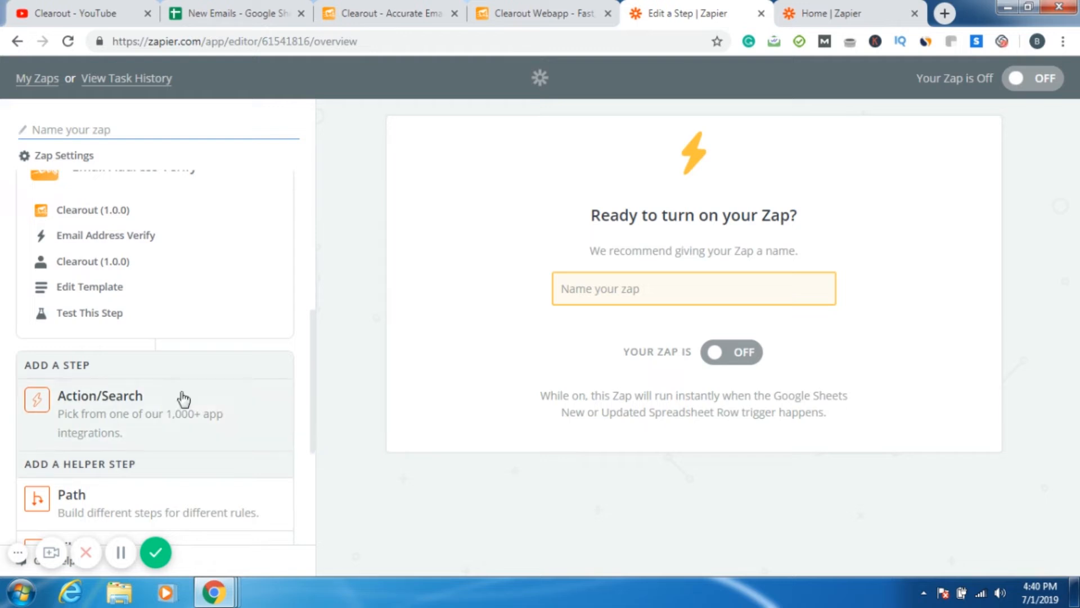
left_click(152, 425)
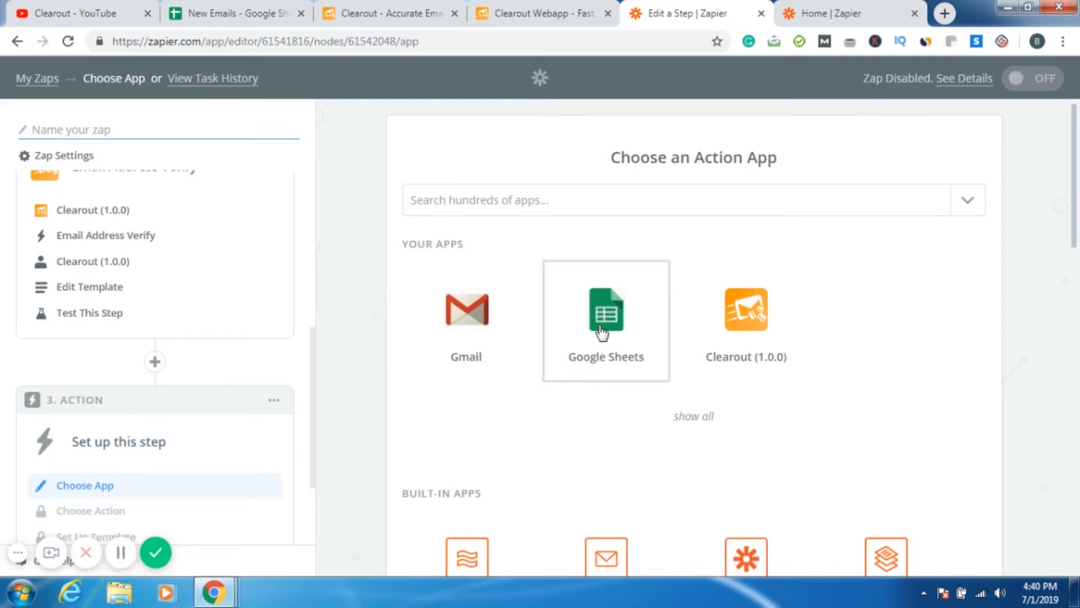
left_click(608, 318)
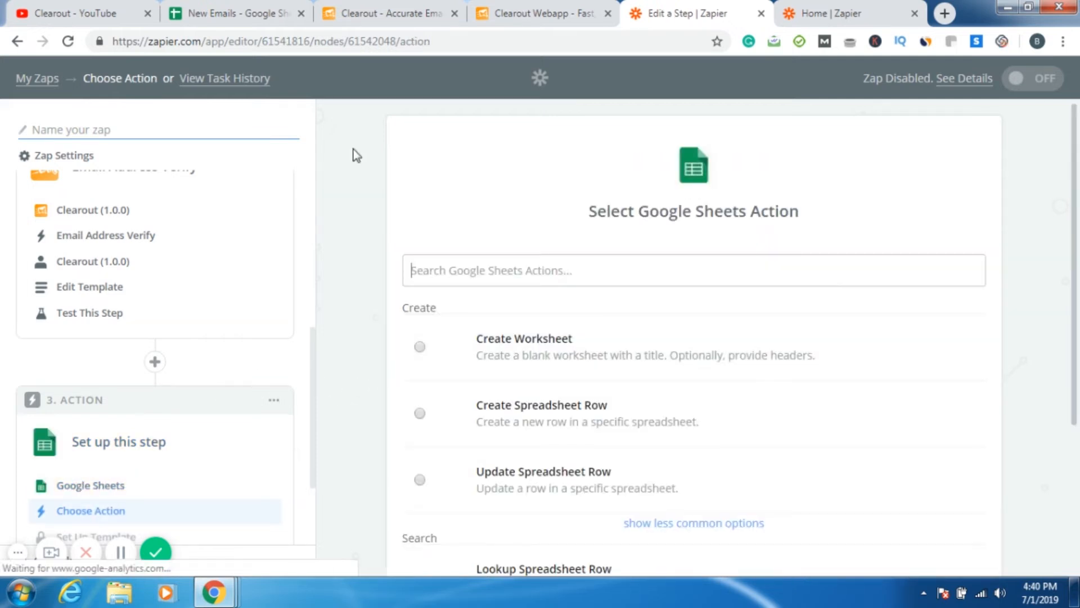
Choose Update Spreadsheet Row as the Google Sheets action and continue with the already connected Google Sheets account
left_click(258, 12)
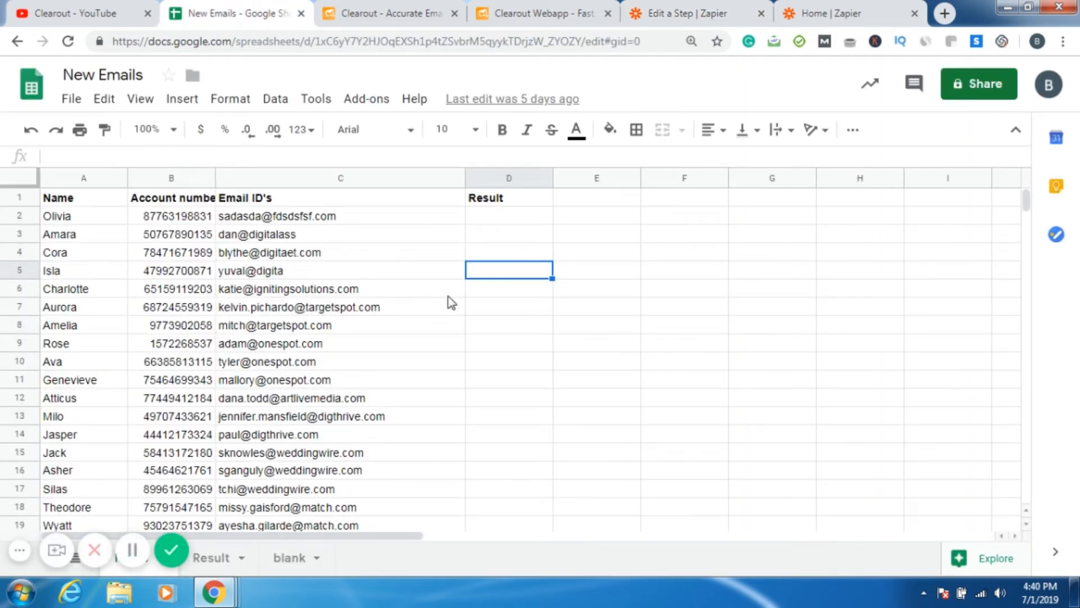
left_click(670, 14)
left_click(926, 270)
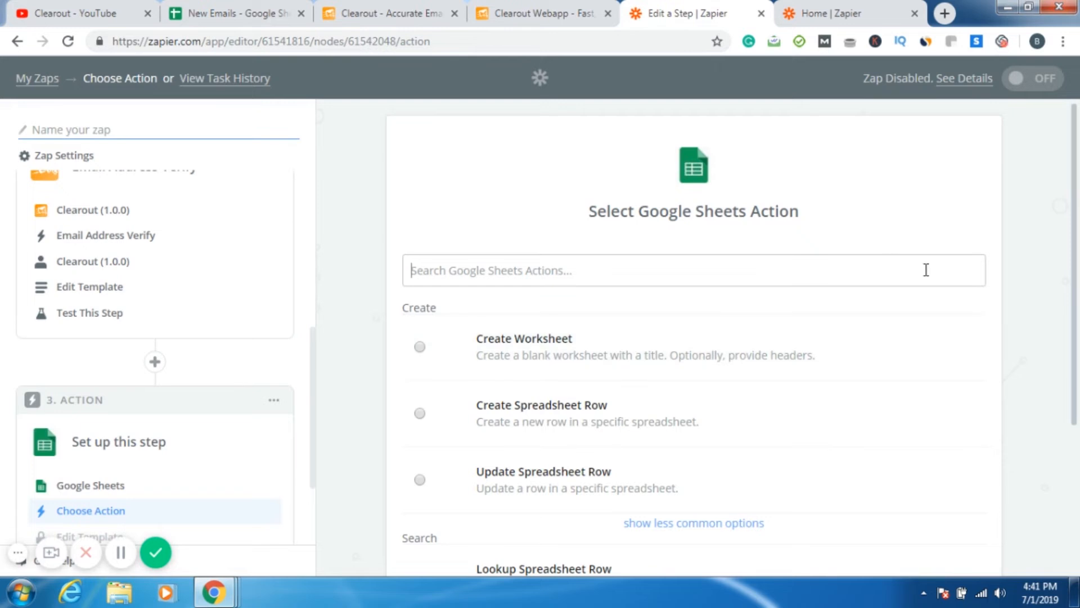
scroll(1078, 225, "down", 1)
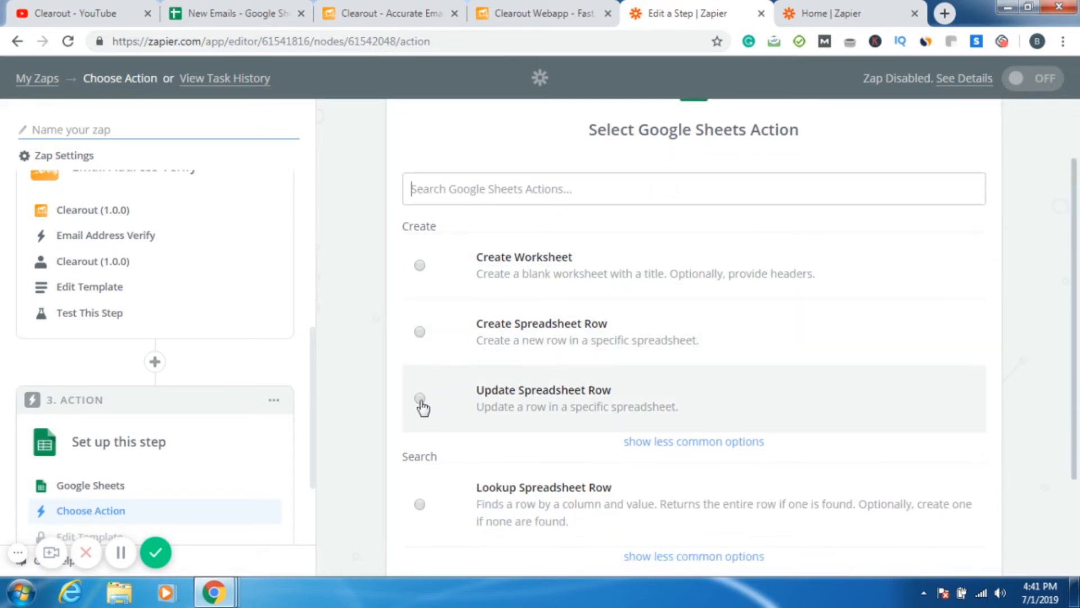
left_click(421, 399)
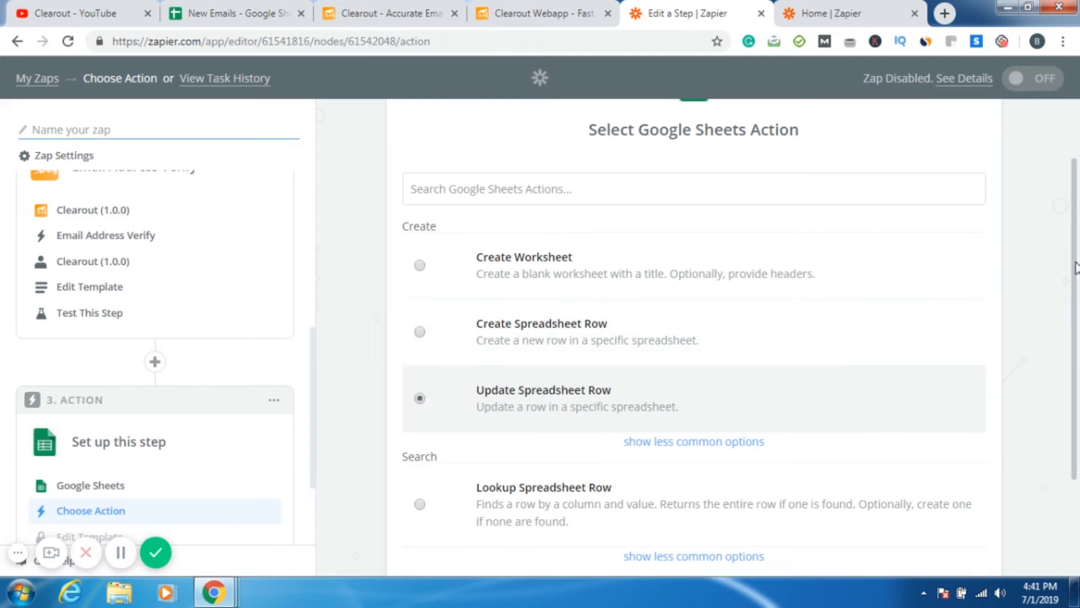
scroll(1077, 275, "down", 2)
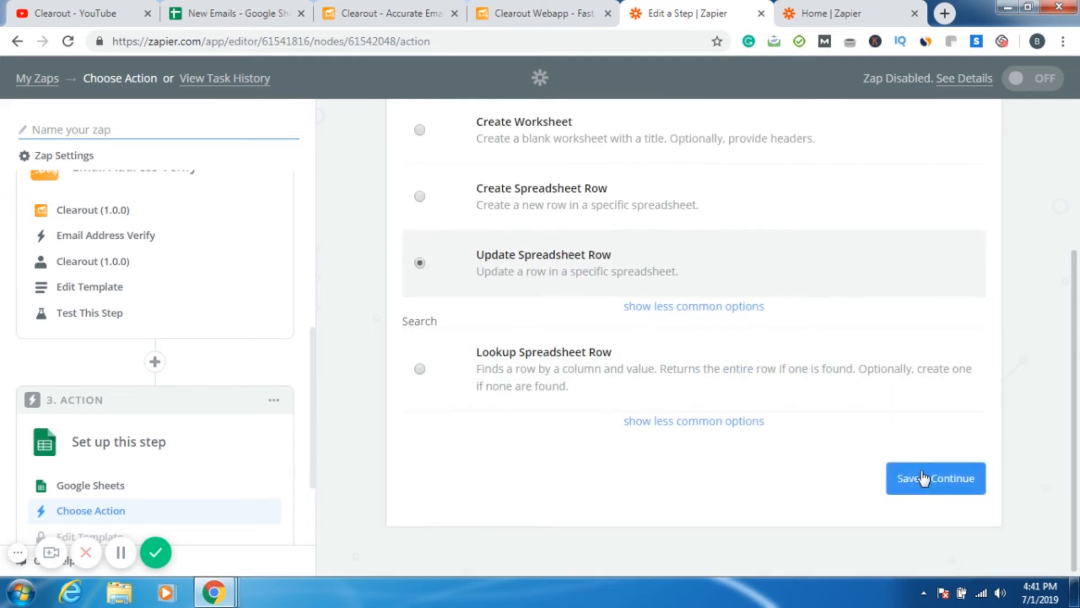
left_click(924, 478)
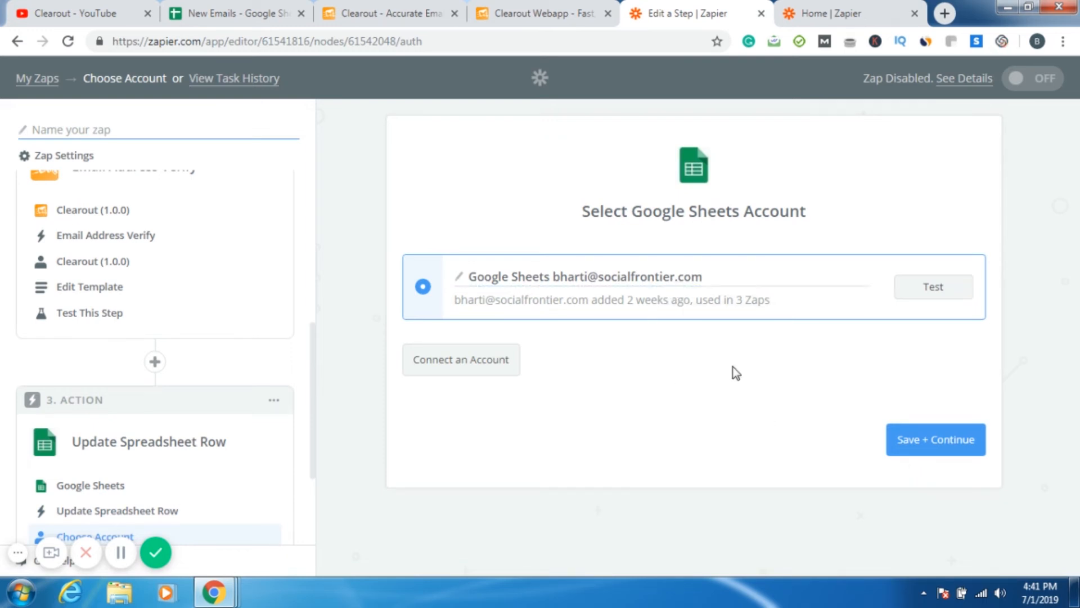
left_click(912, 445)
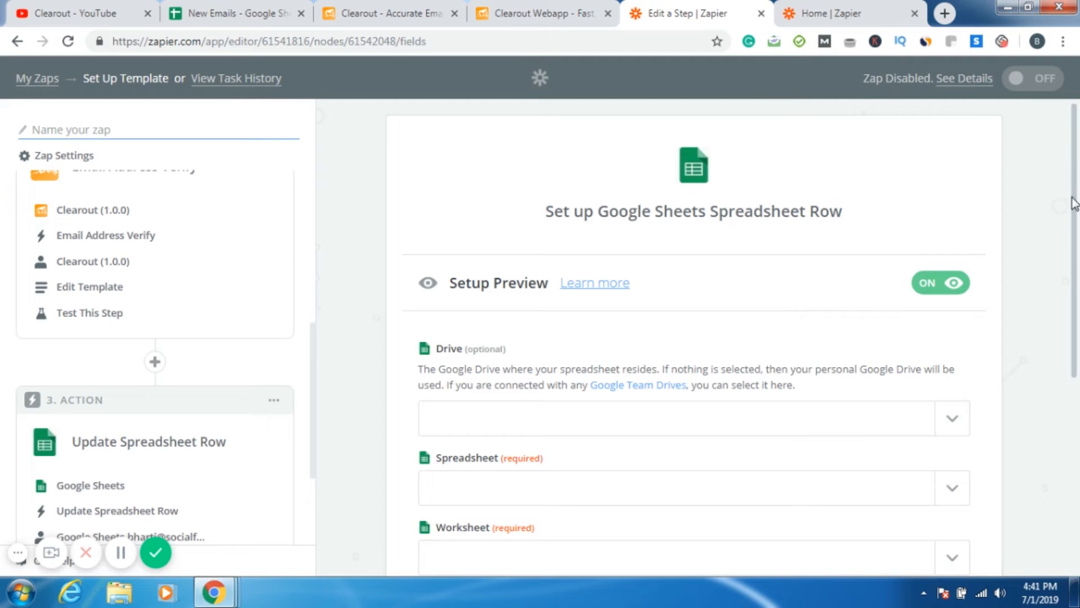
Point the Update Spreadsheet Row action at My Google Drive, the New Emails spreadsheet and its Name worksheet
scroll(1075, 212, "down", 1)
scroll(1075, 212, "down", 3)
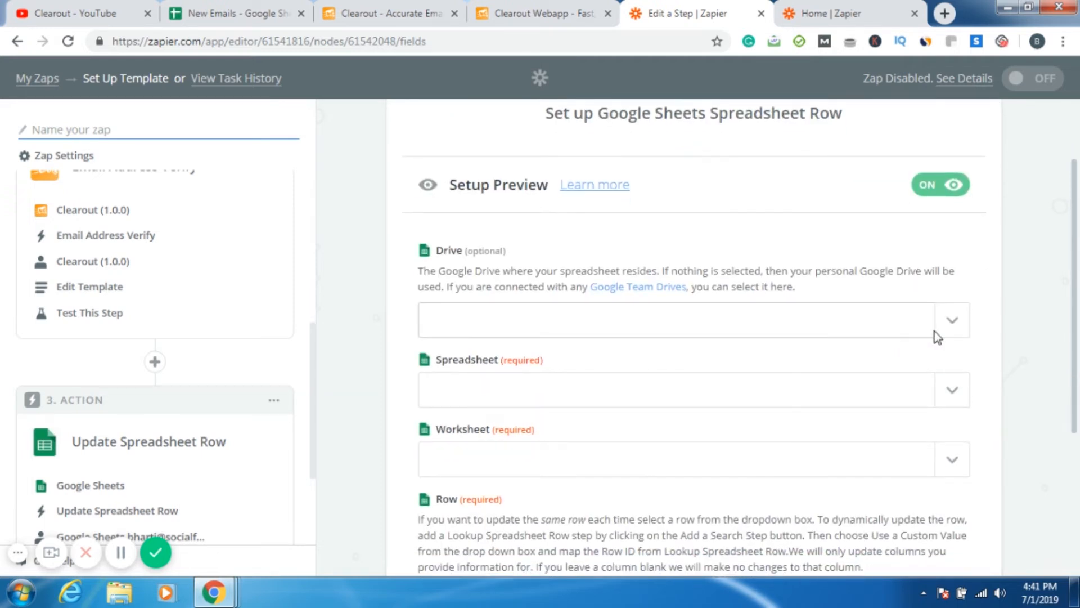
left_click(950, 324)
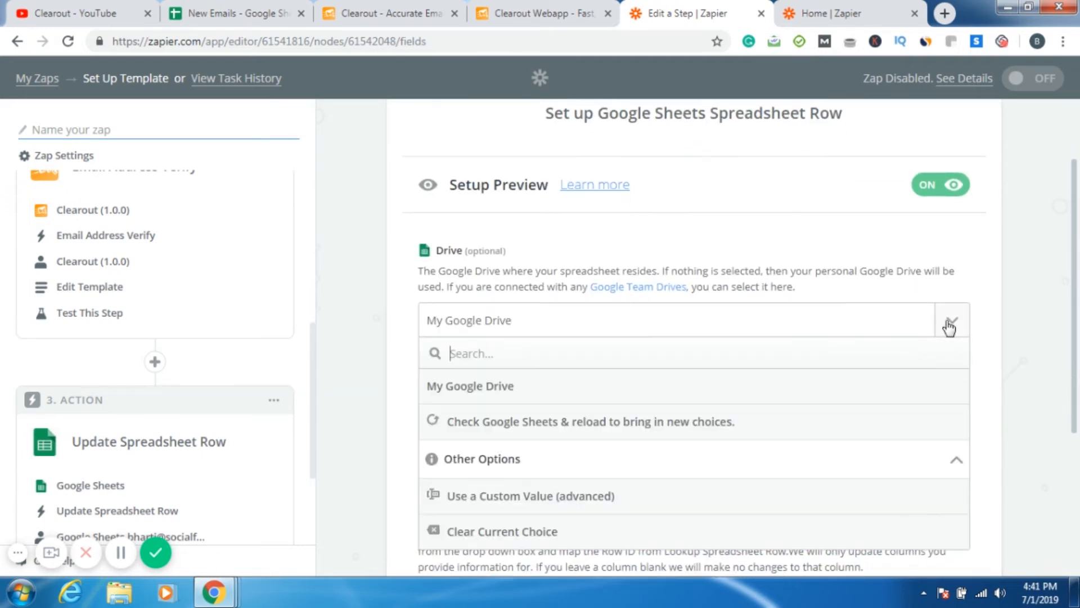
left_click(723, 390)
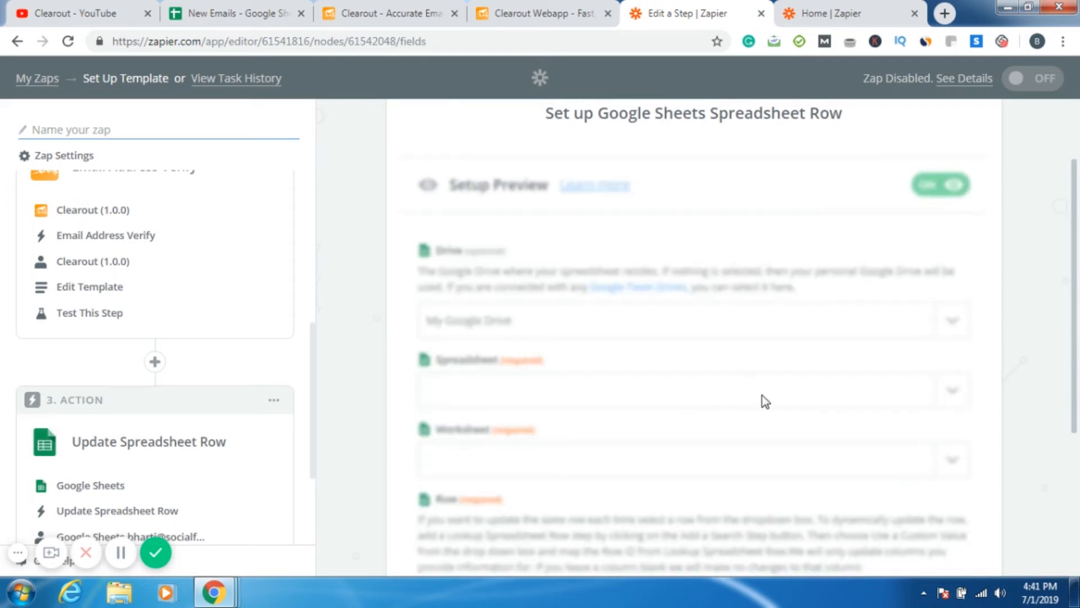
left_click(950, 397)
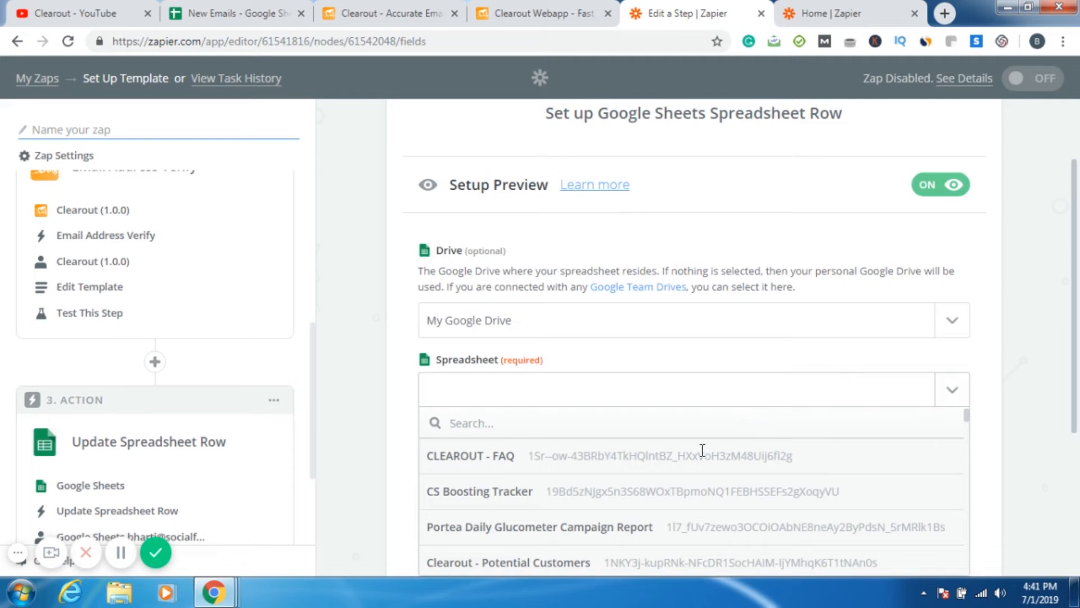
left_click_drag(1071, 256, 1077, 280)
left_click(952, 390)
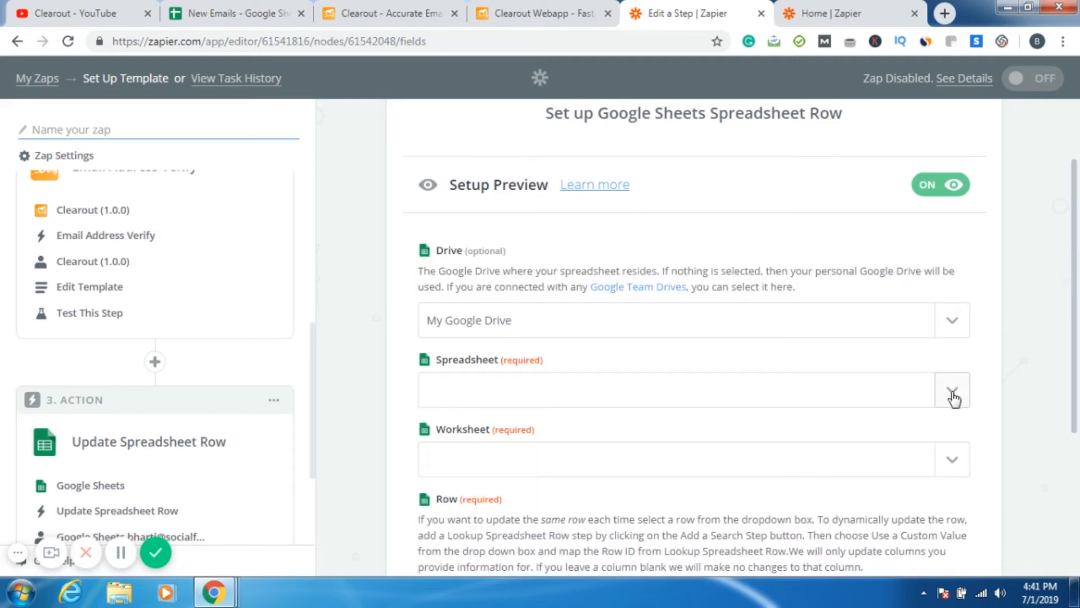
scroll(967, 425, "down", 5)
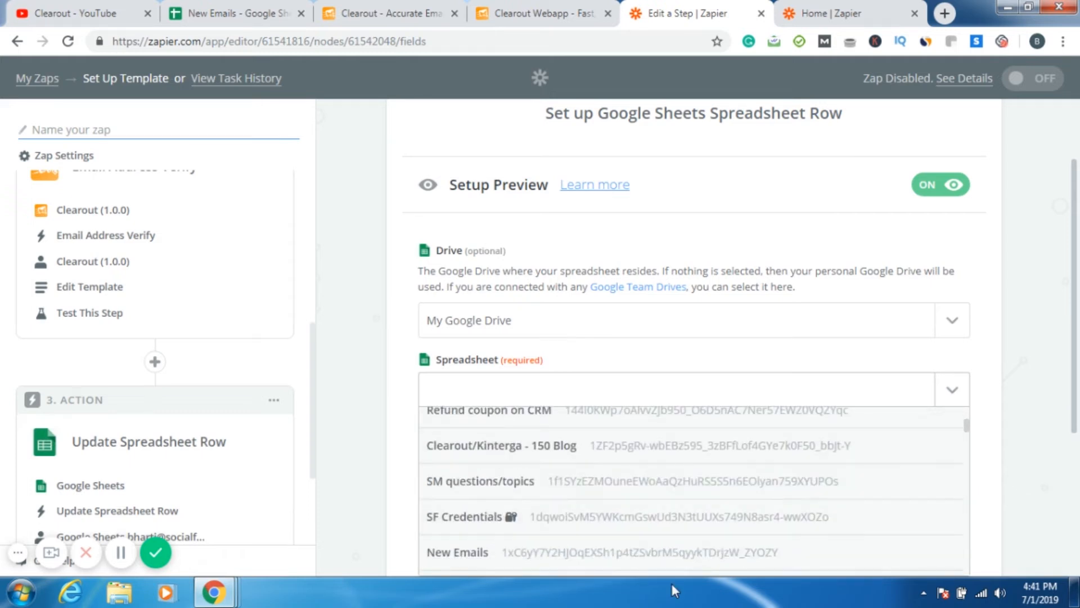
left_click(640, 558)
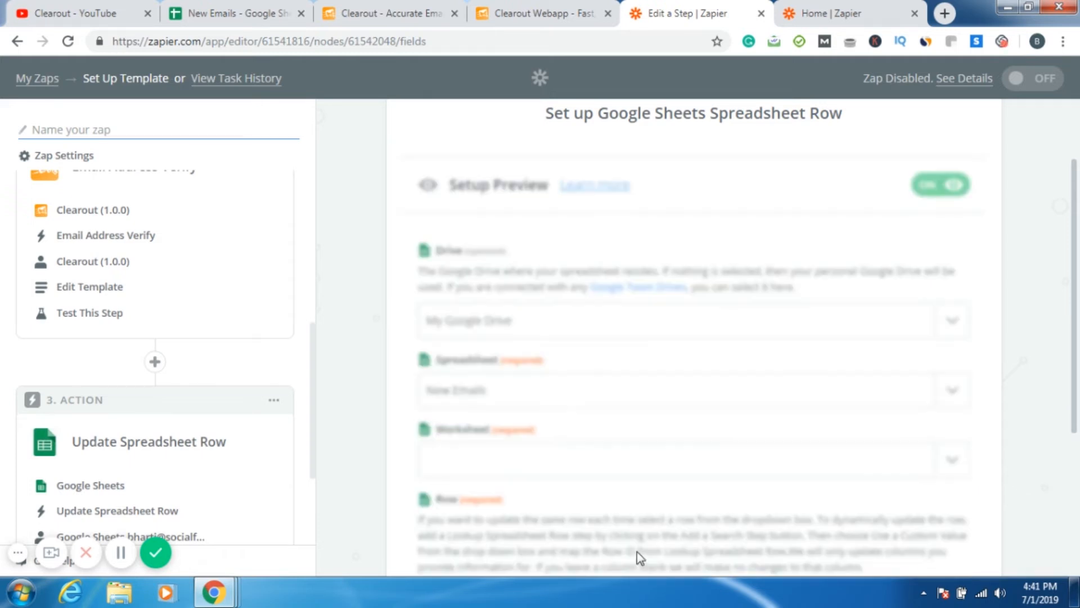
left_click(947, 461)
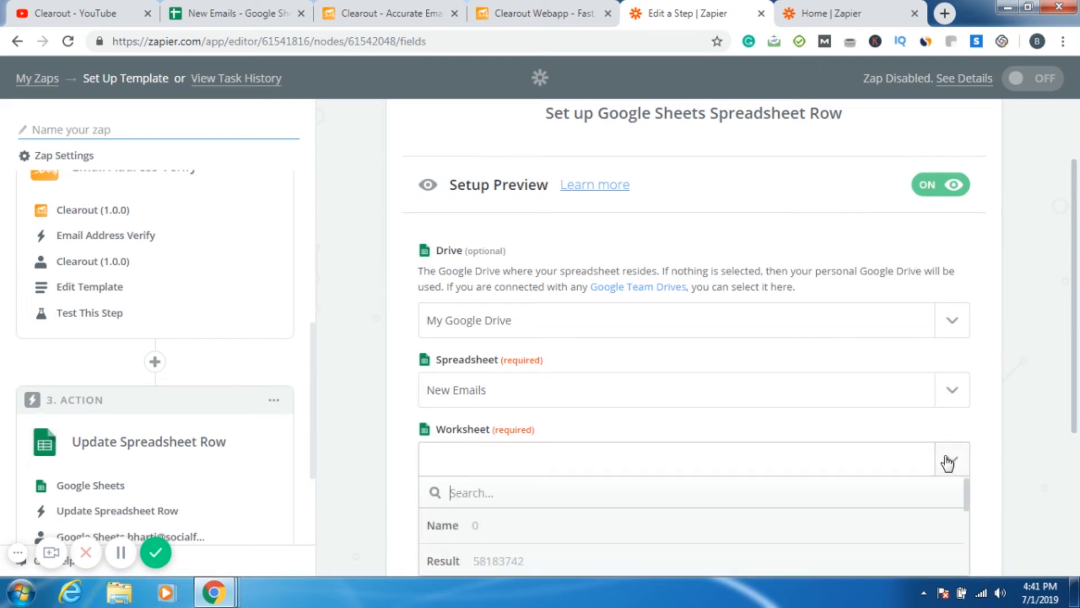
left_click(855, 533)
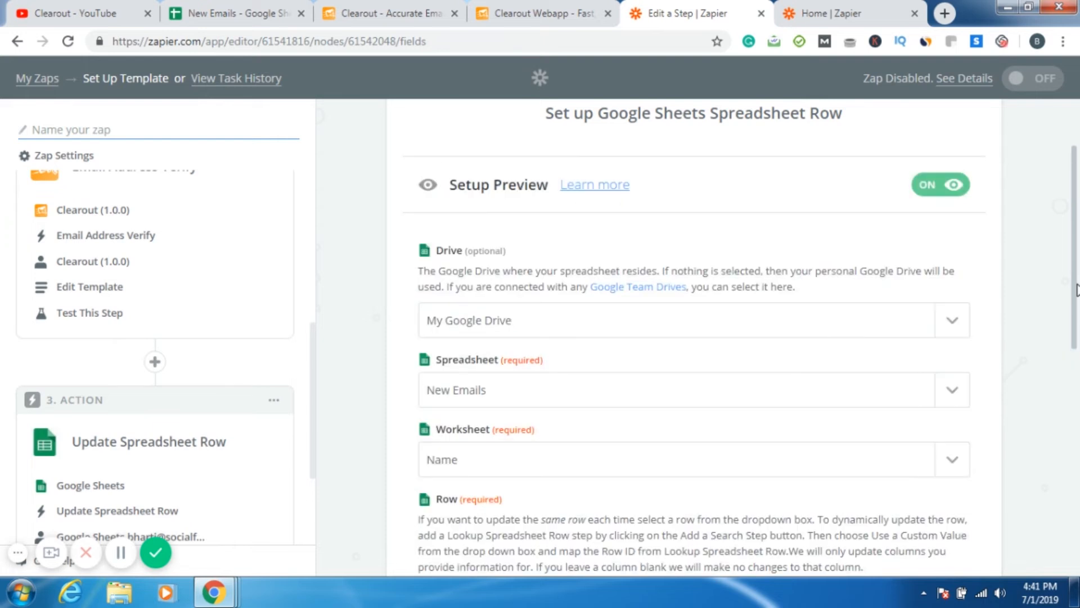
Add a Lookup Spreadsheet Row search step that supplies the Row value for the Update Spreadsheet Row action
left_click_drag(1077, 287, 1077, 321)
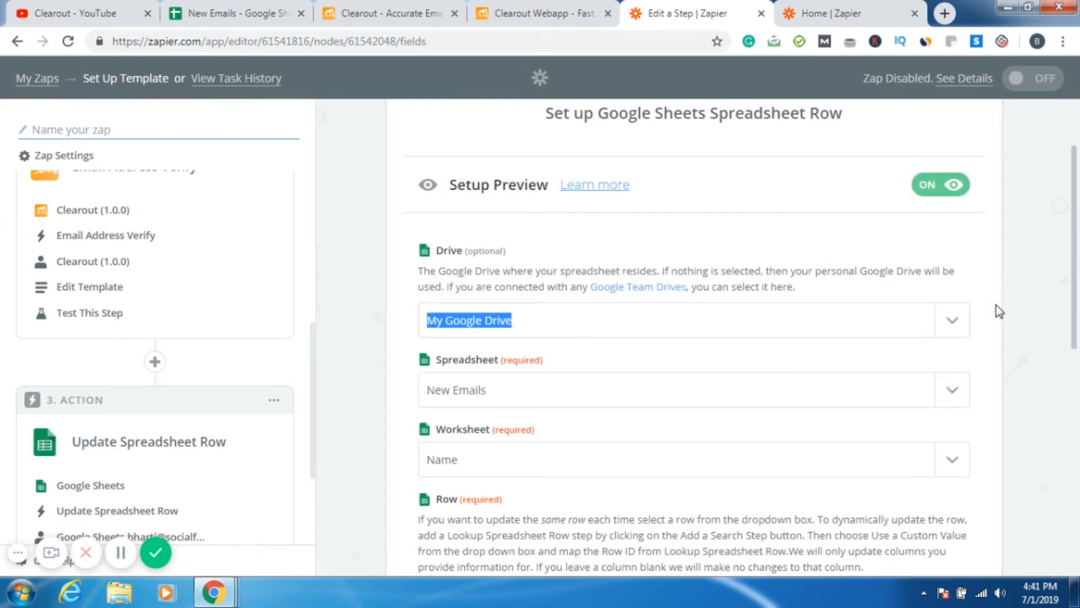
scroll(762, 386, "down", 4)
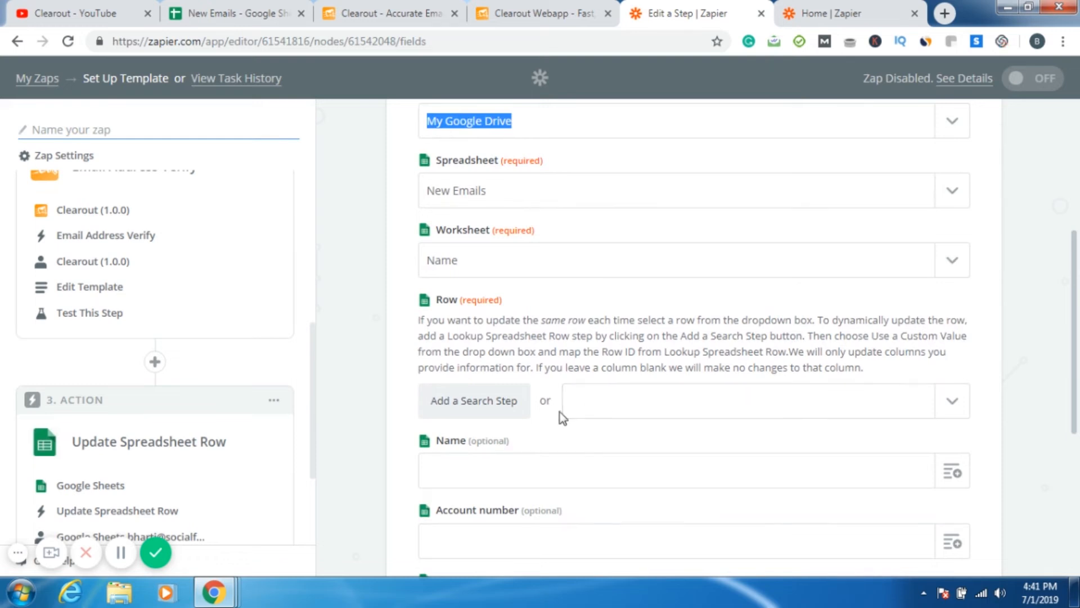
left_click(485, 403)
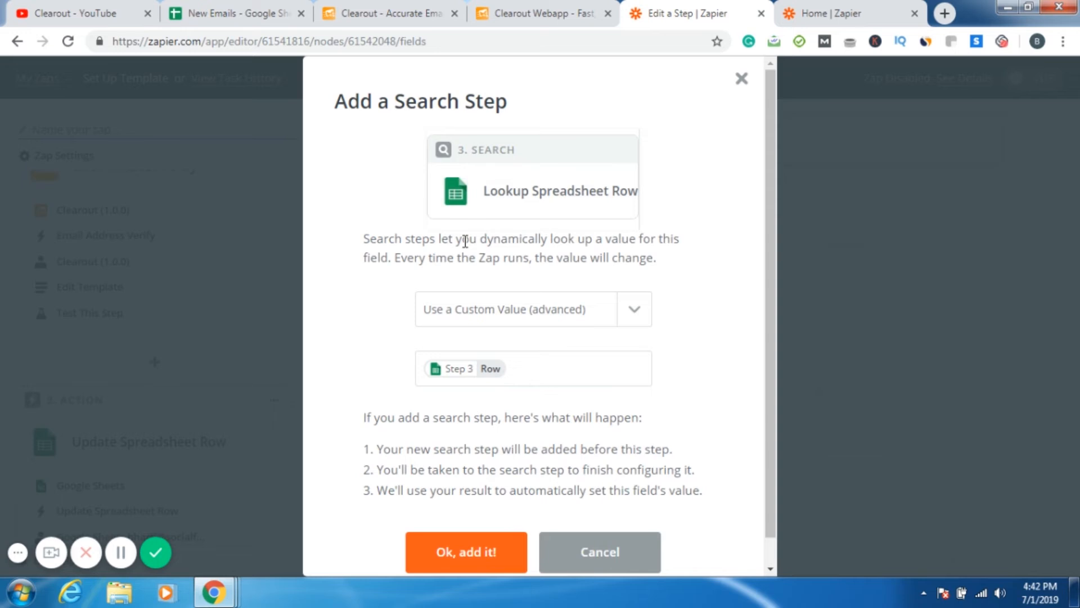
left_click(461, 556)
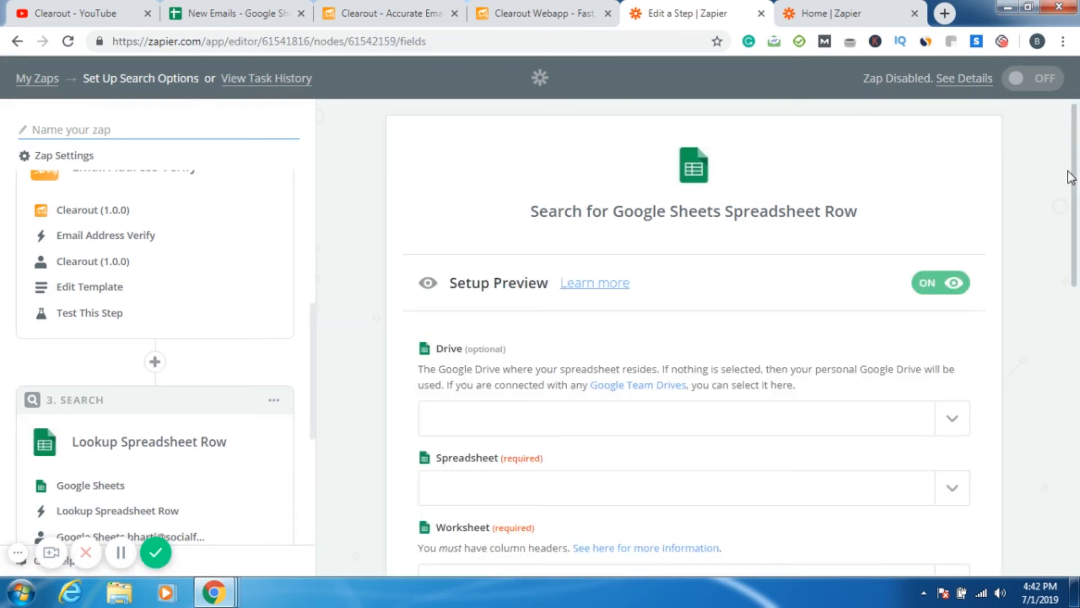
Point the Lookup Spreadsheet Row search at My Google Drive, the New Emails spreadsheet and its Name worksheet
left_click(953, 424)
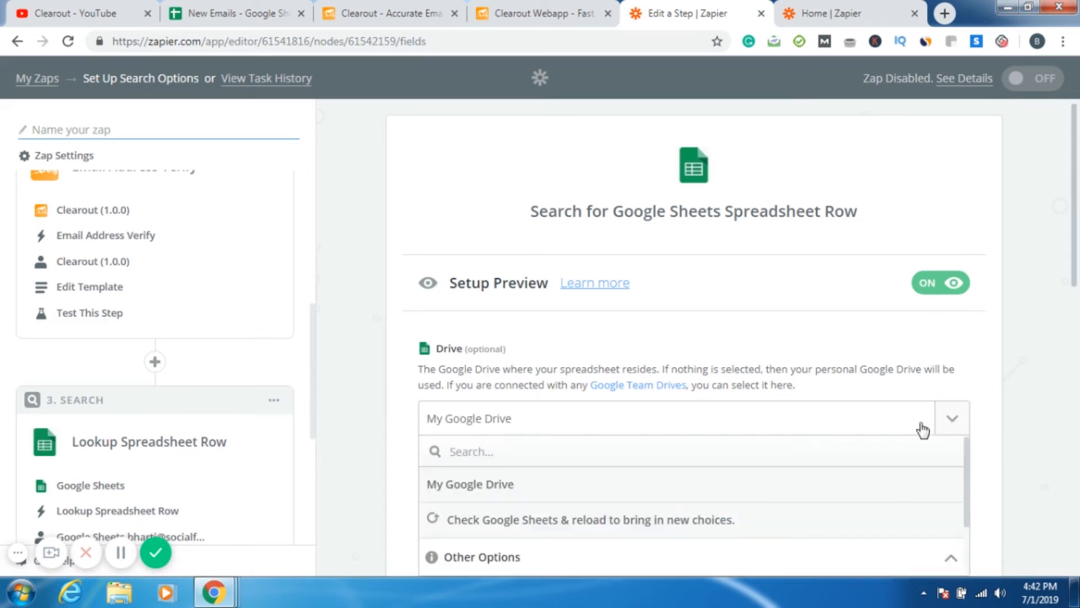
left_click(745, 494)
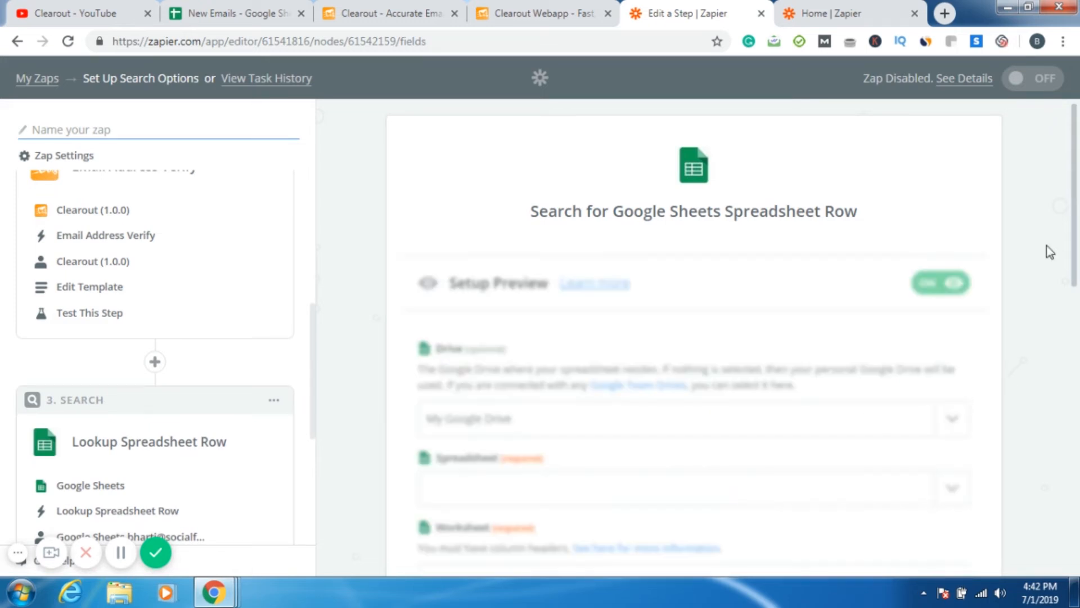
left_click_drag(1075, 225, 1077, 288)
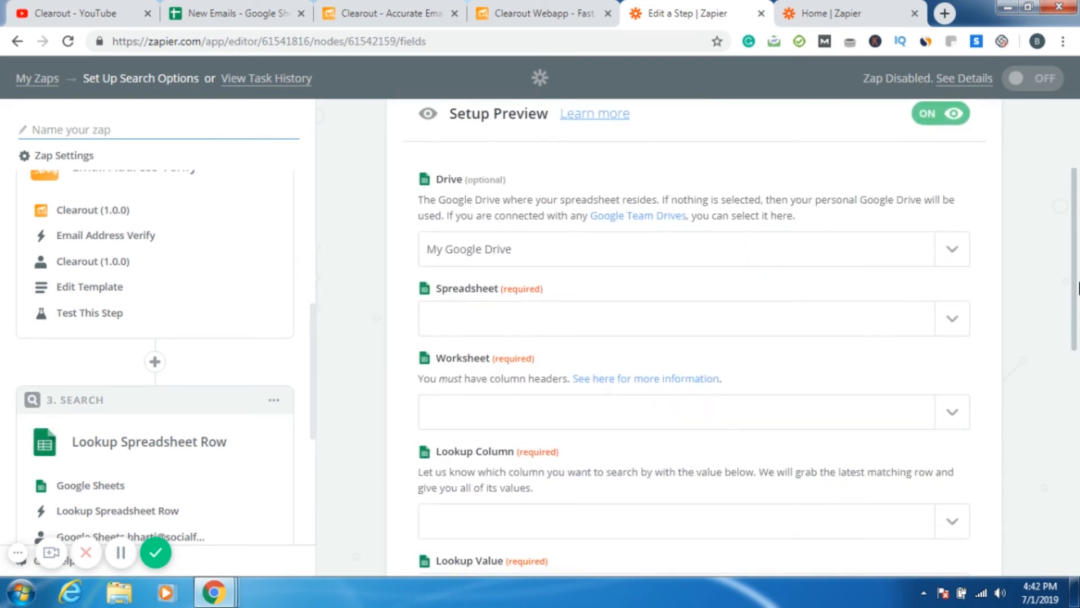
left_click(952, 324)
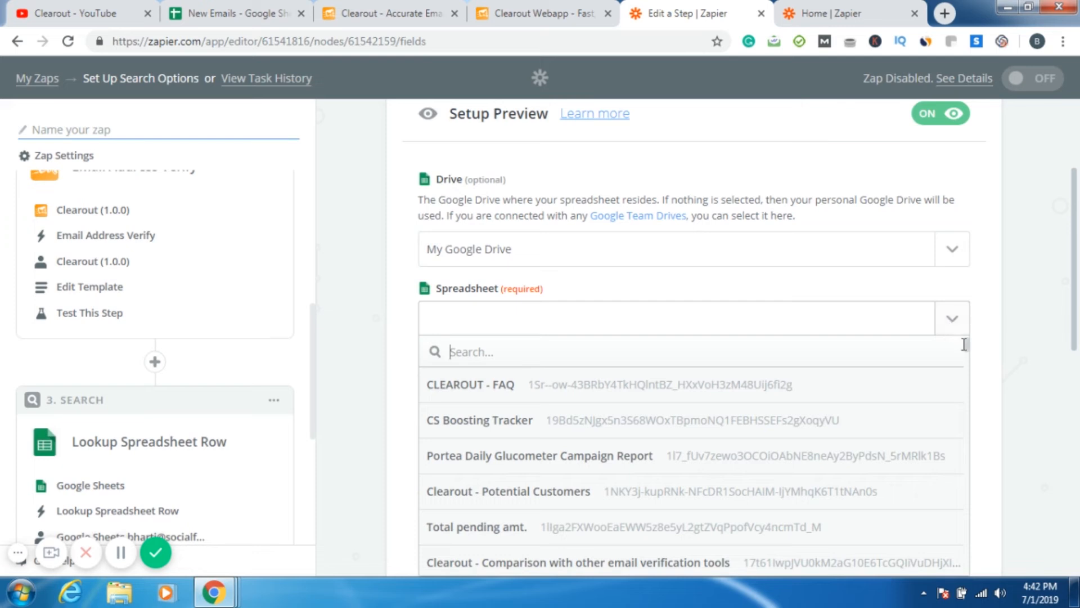
left_click_drag(968, 343, 971, 366)
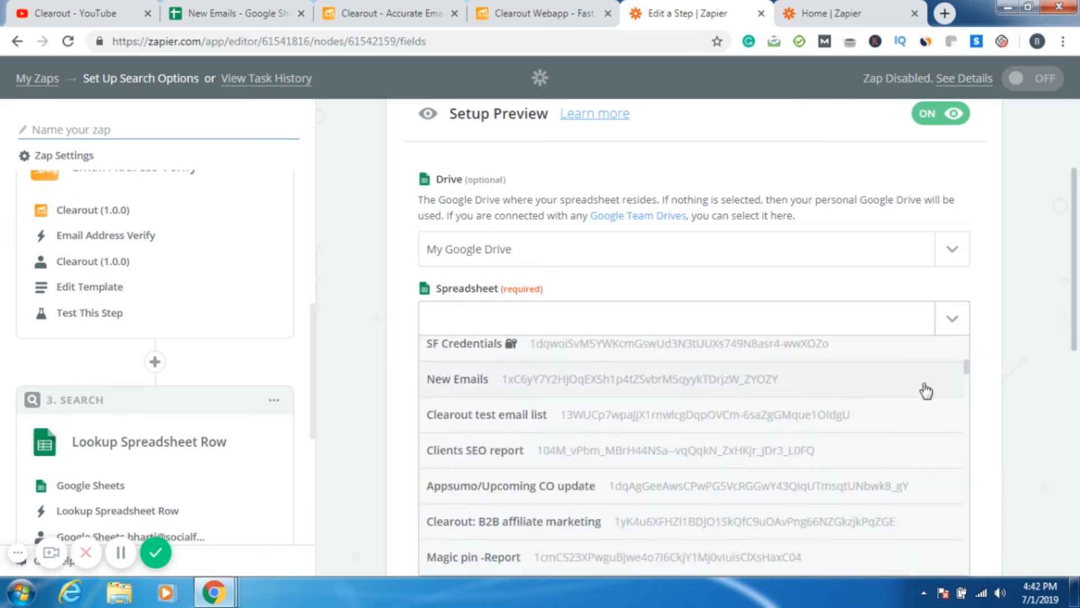
left_click(787, 389)
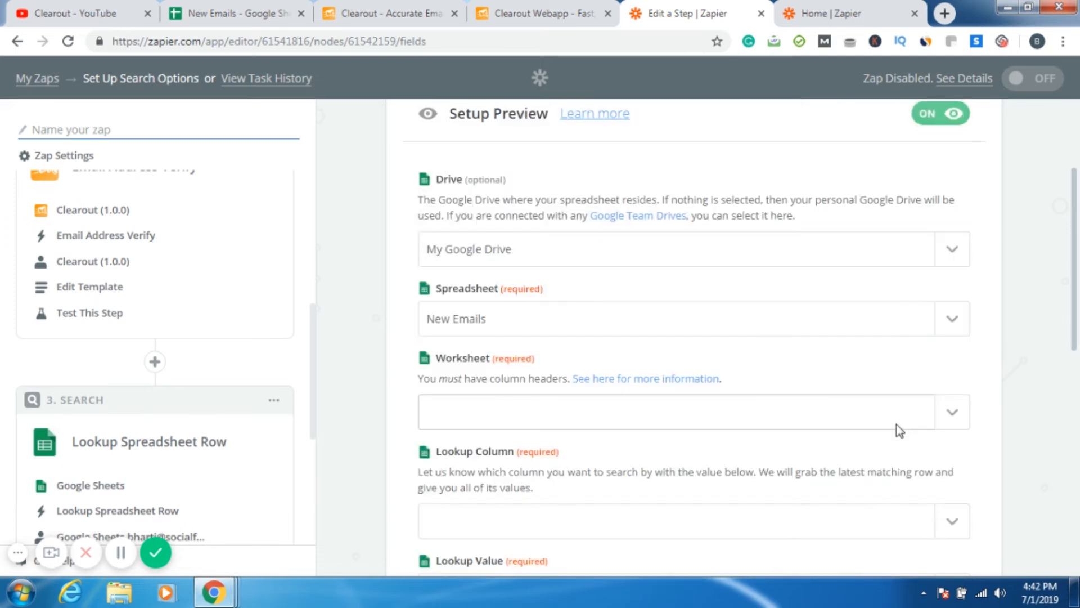
left_click(953, 415)
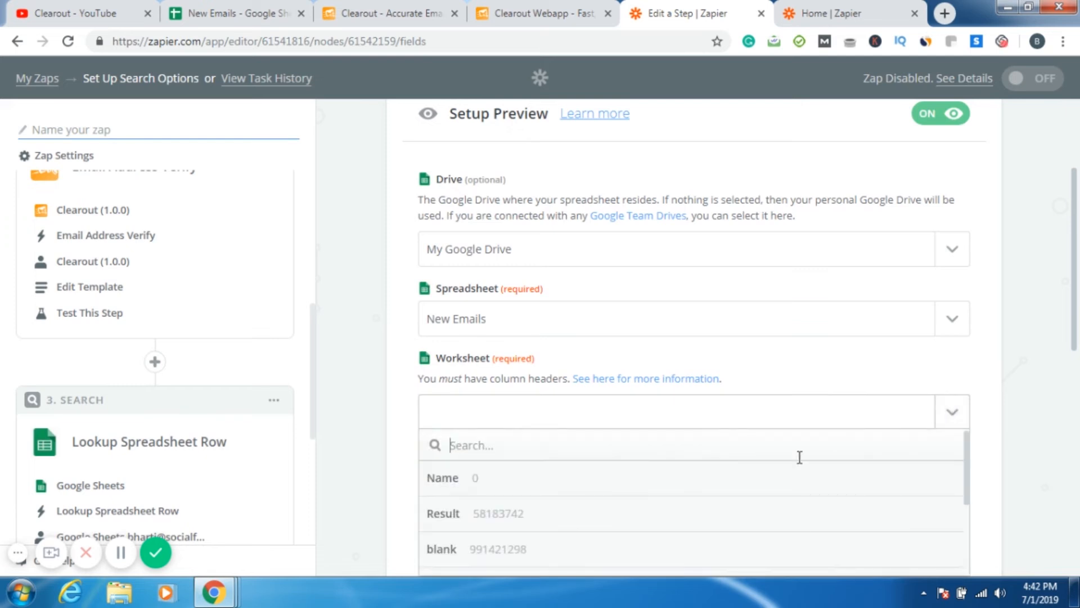
left_click(740, 480)
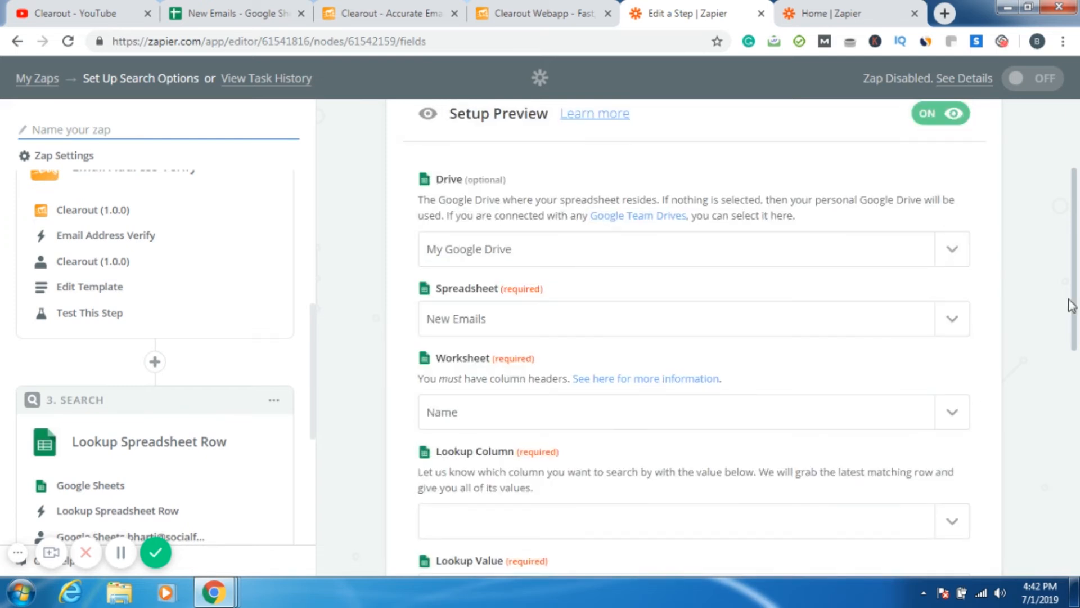
Set the Lookup Column to Email ID's and map the Lookup Value to the email address from the New or Updated Spreadsheet Row trigger
left_click_drag(1073, 301, 1078, 342)
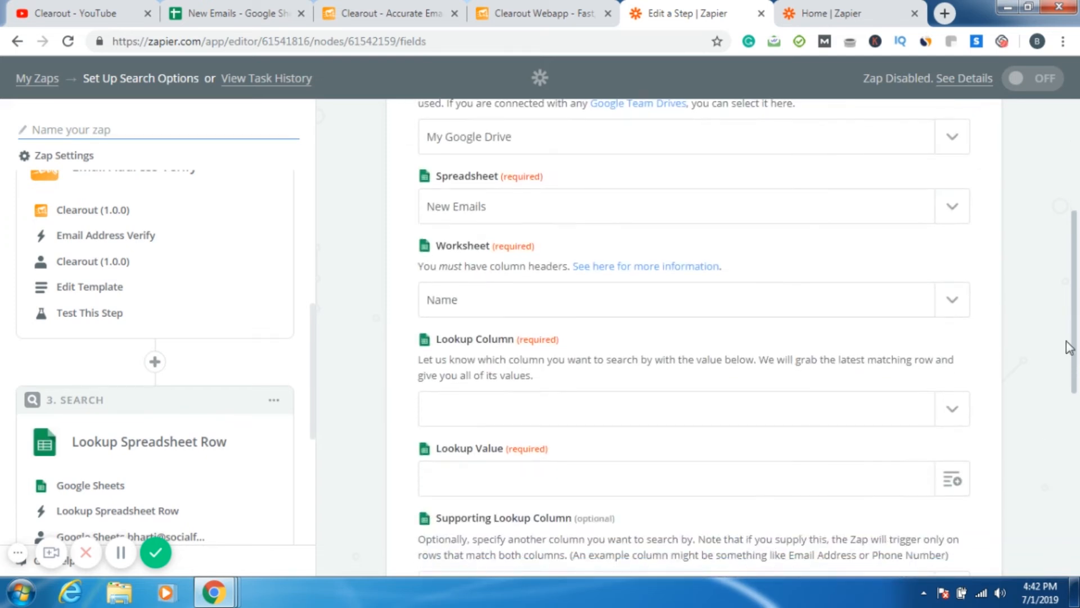
left_click(952, 411)
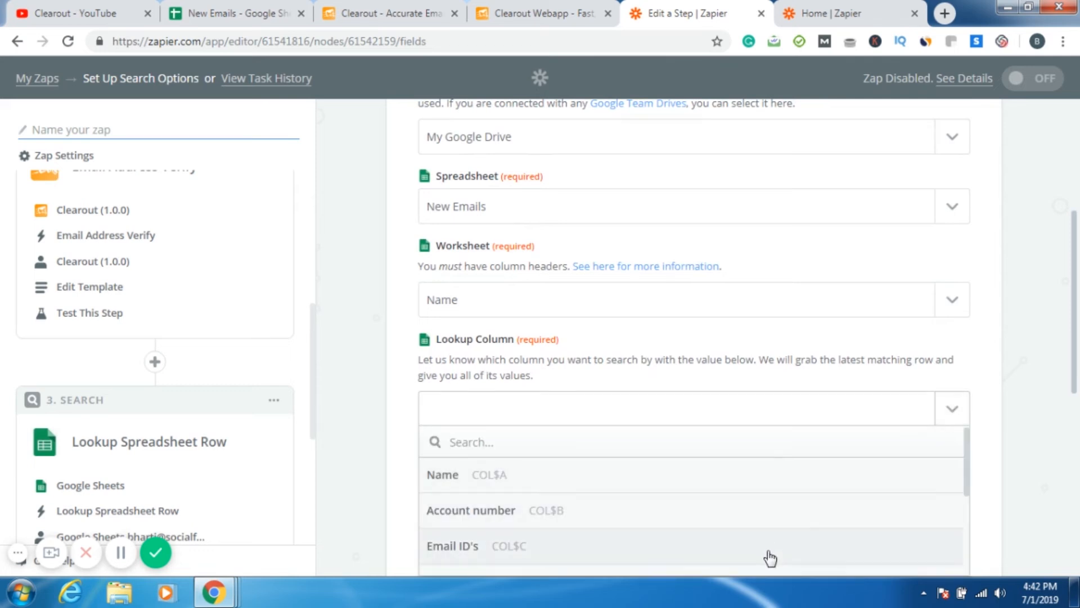
left_click(770, 558)
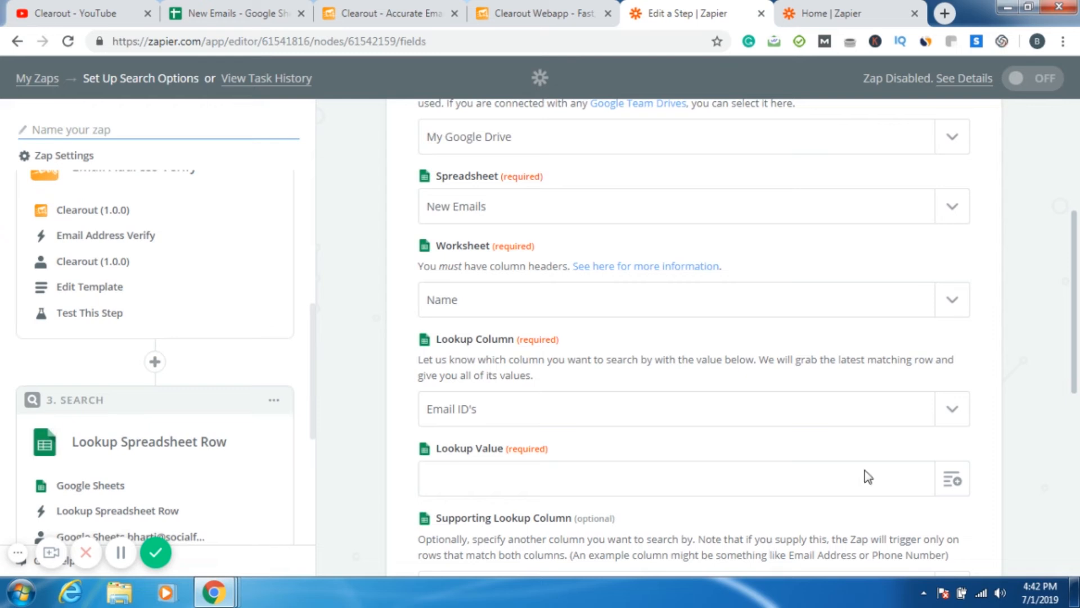
left_click_drag(1076, 293, 1075, 332)
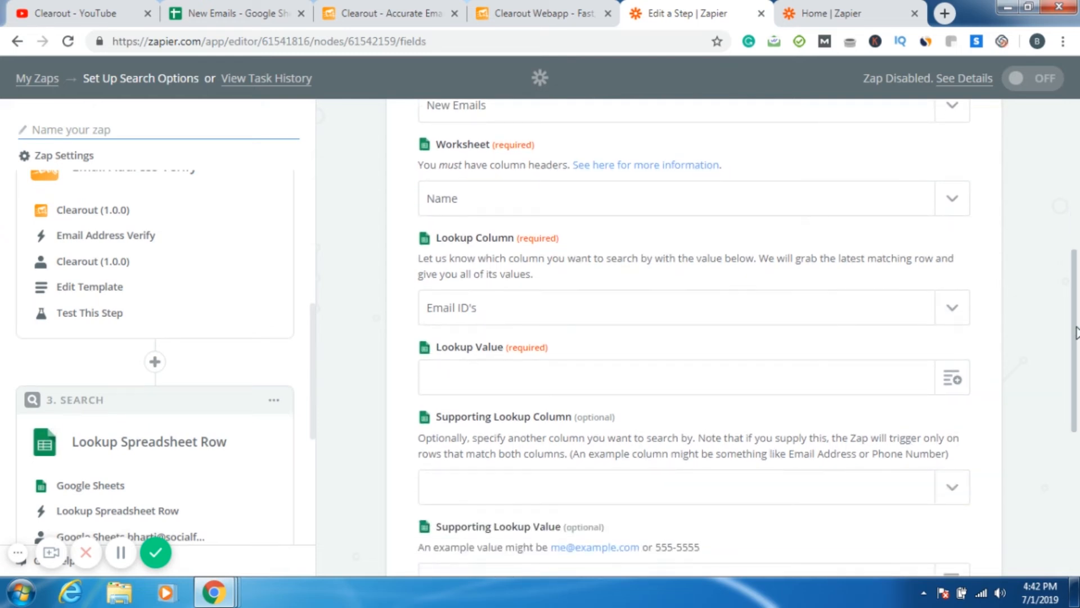
left_click(952, 387)
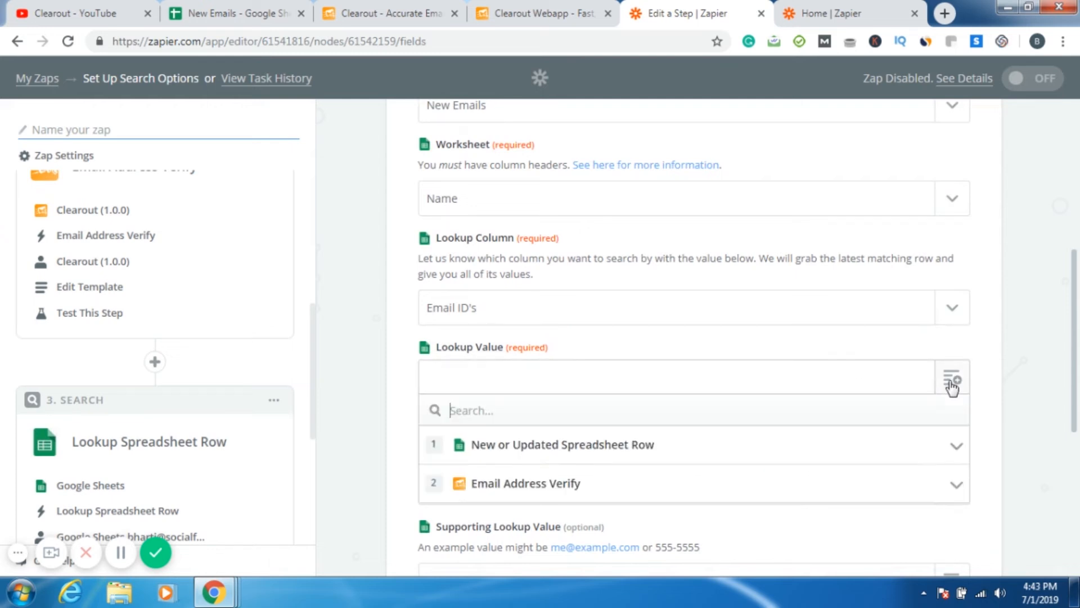
left_click(792, 454)
left_click(731, 527)
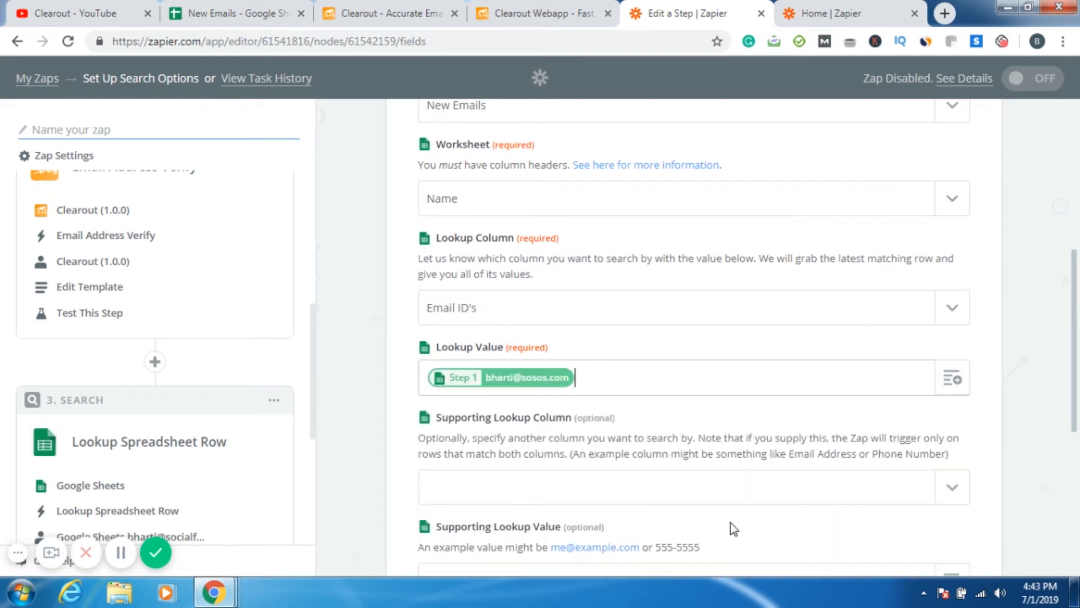
left_click_drag(1076, 313, 1078, 366)
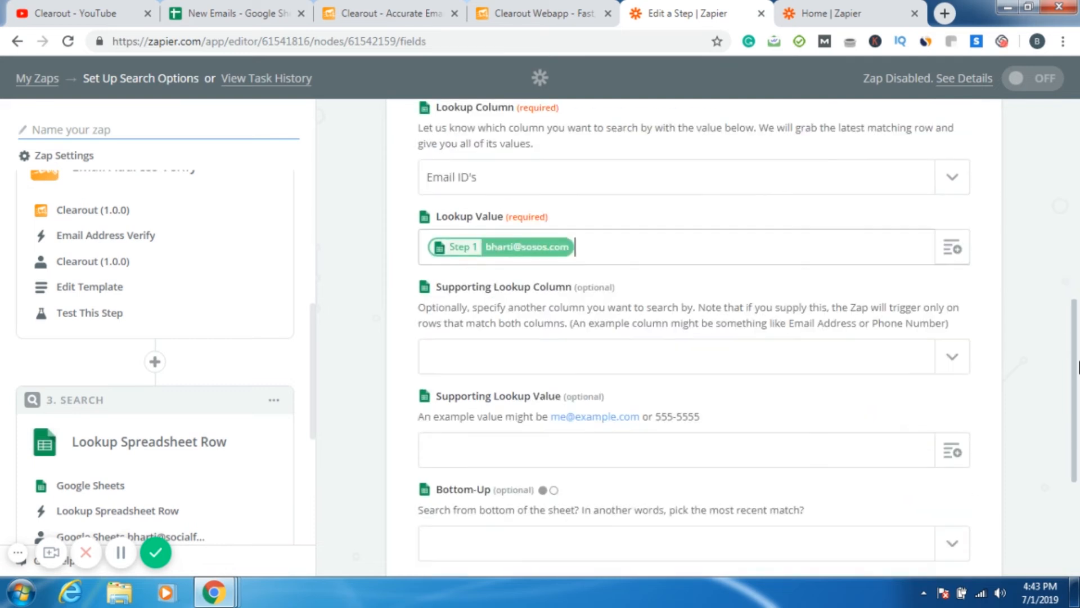
Finish the Lookup Spreadsheet Row options with the optional fields left empty and skip that step's test
scroll(1078, 366, "down", 3)
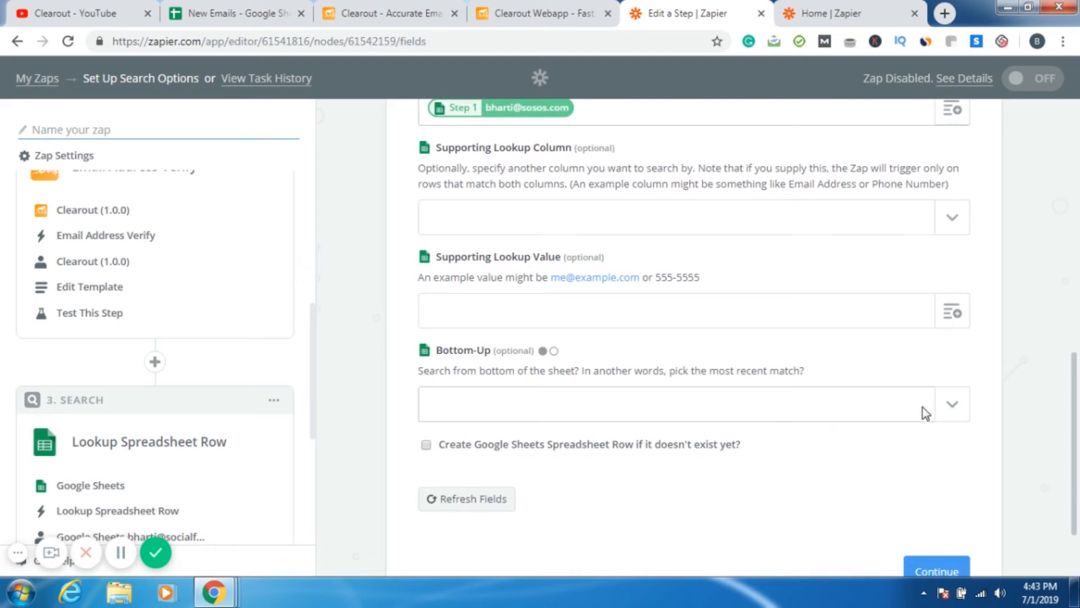
scroll(934, 462, "down", 1)
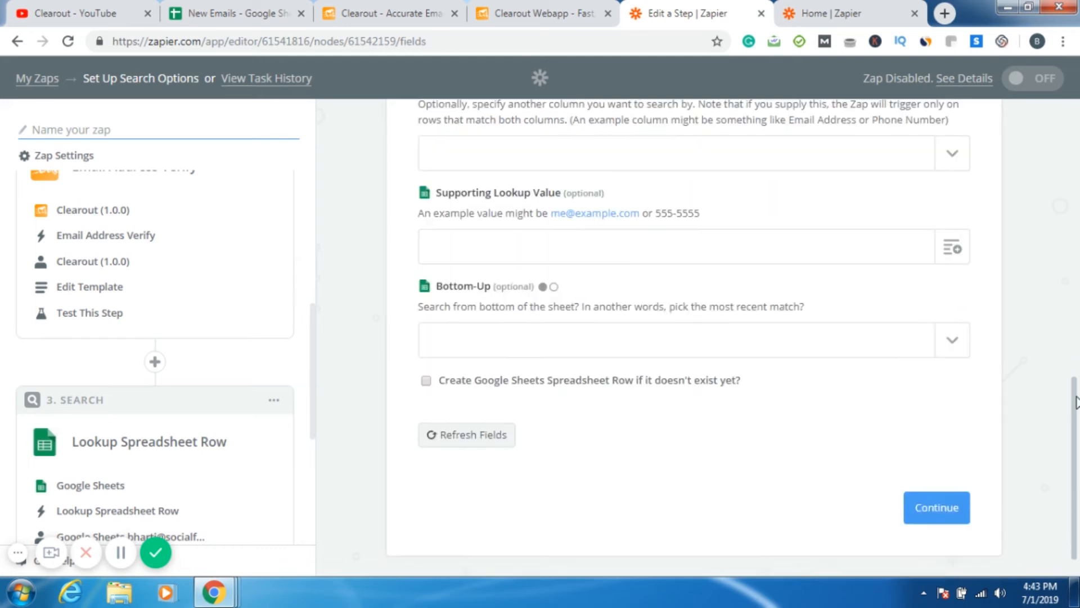
left_click(946, 510)
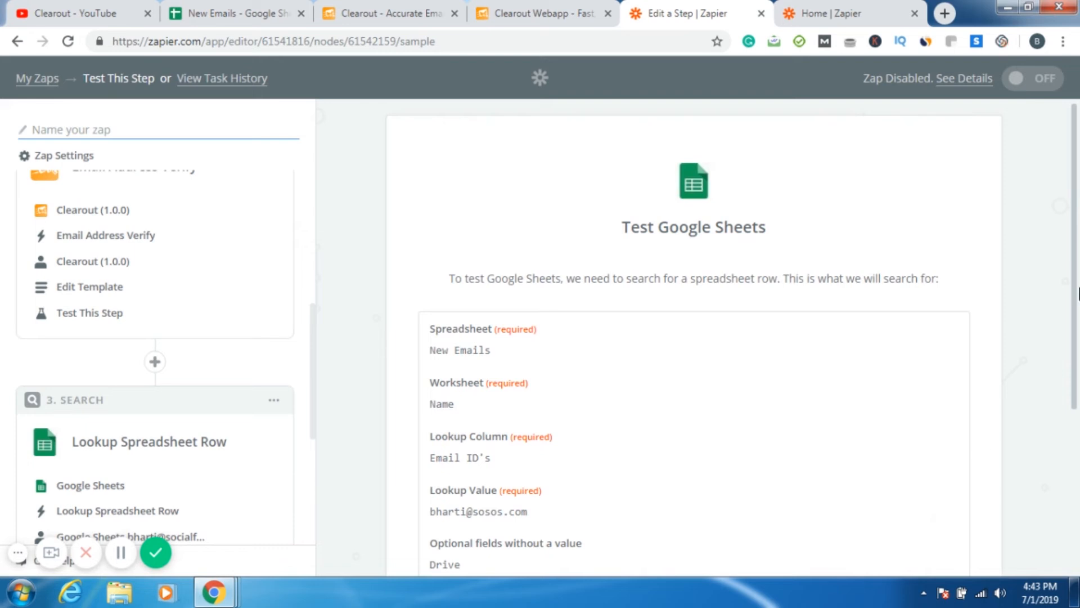
left_click_drag(1078, 277, 1078, 488)
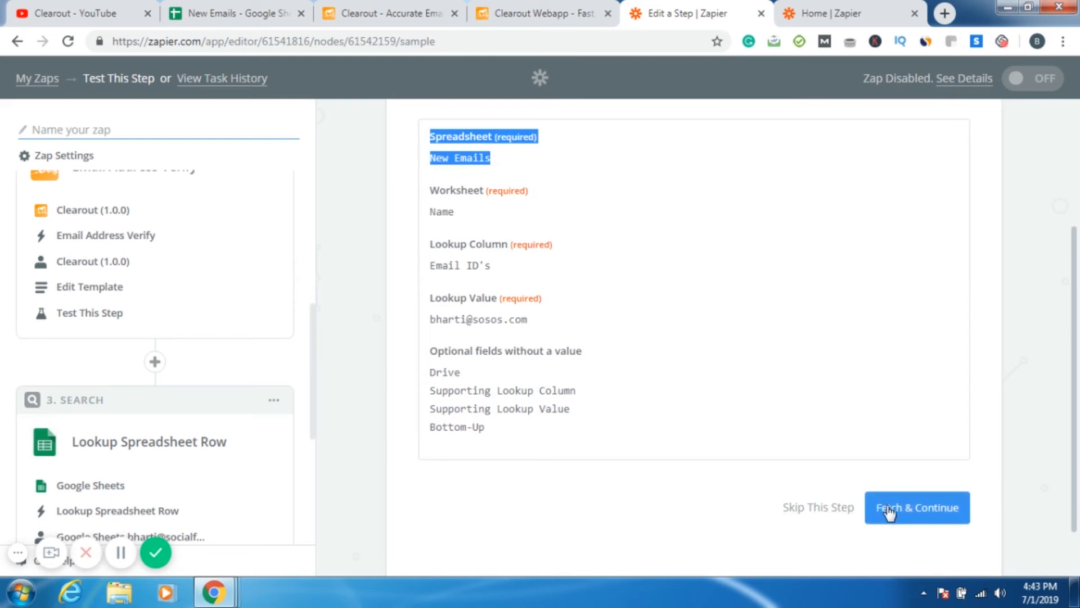
double_click(661, 517)
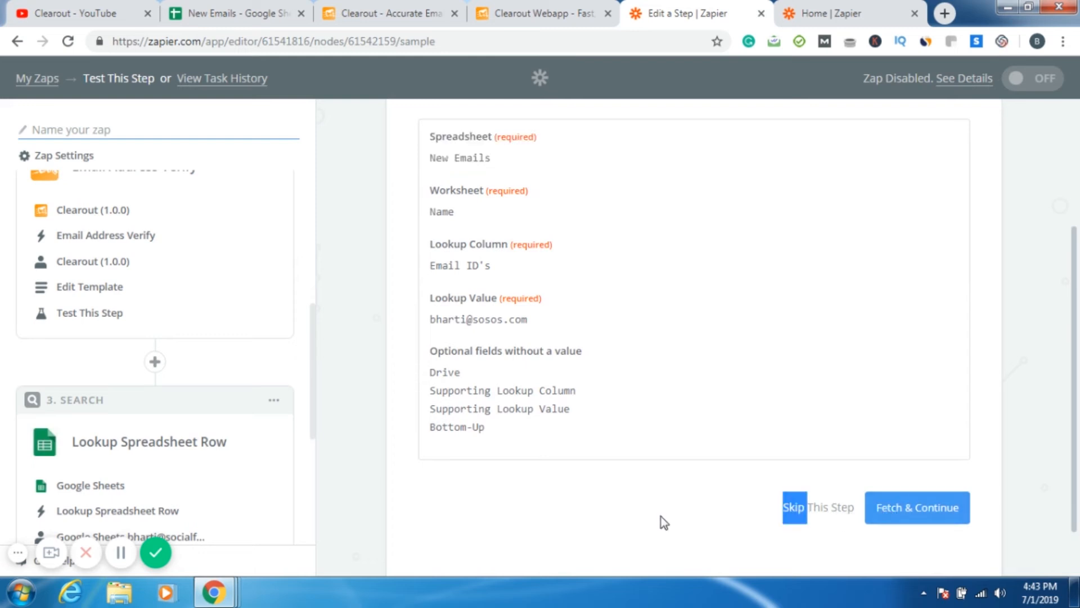
left_click(857, 497)
left_click(842, 509)
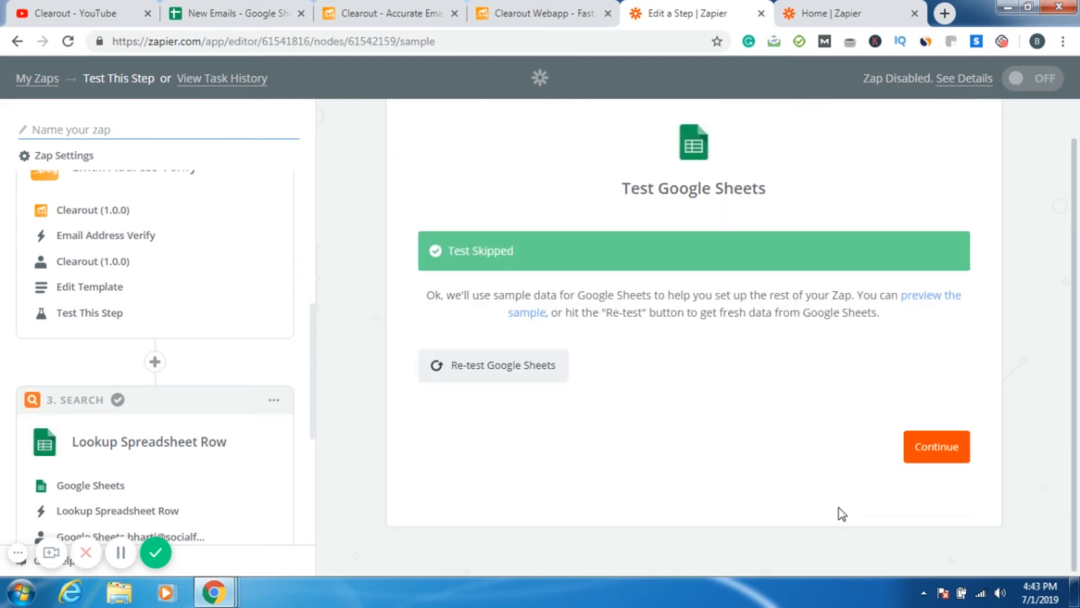
left_click(938, 448)
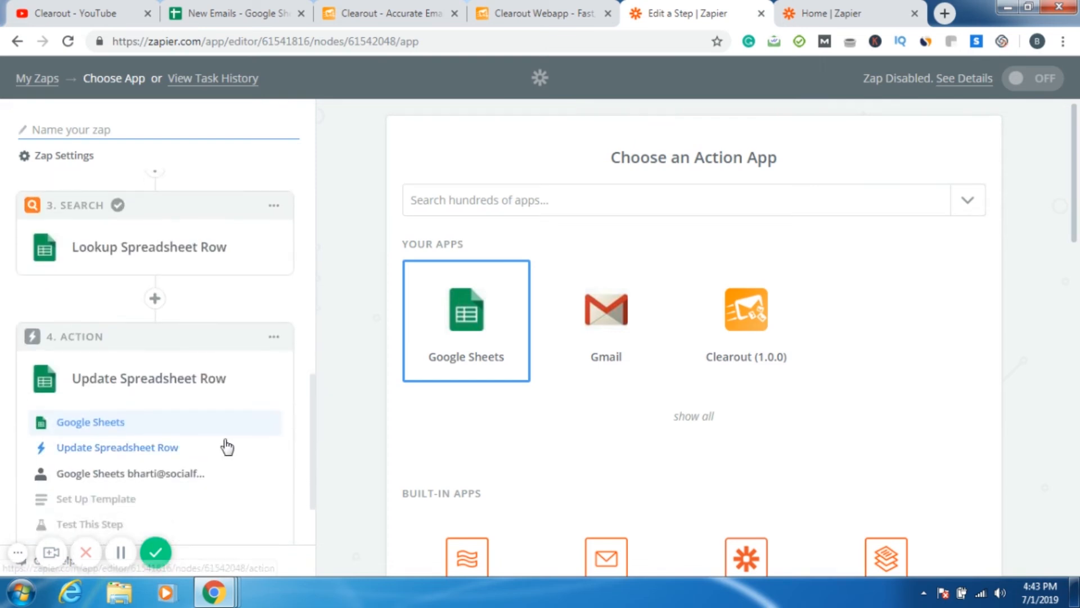
Keep the Update Spreadsheet Row action and its connected Google Sheets account for step 4
left_click(170, 453)
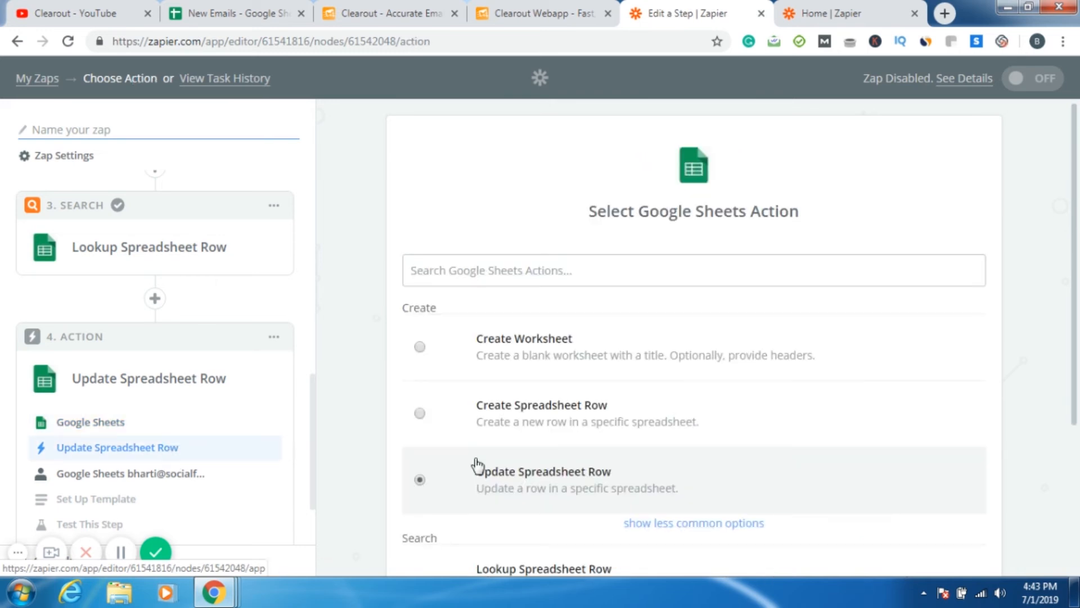
left_click(169, 479)
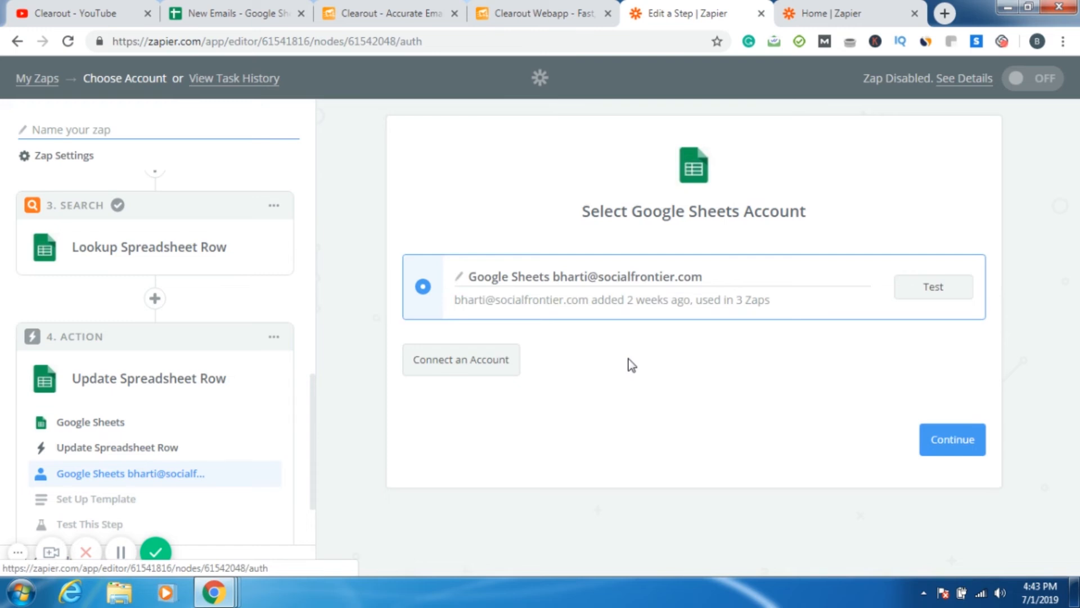
left_click(953, 450)
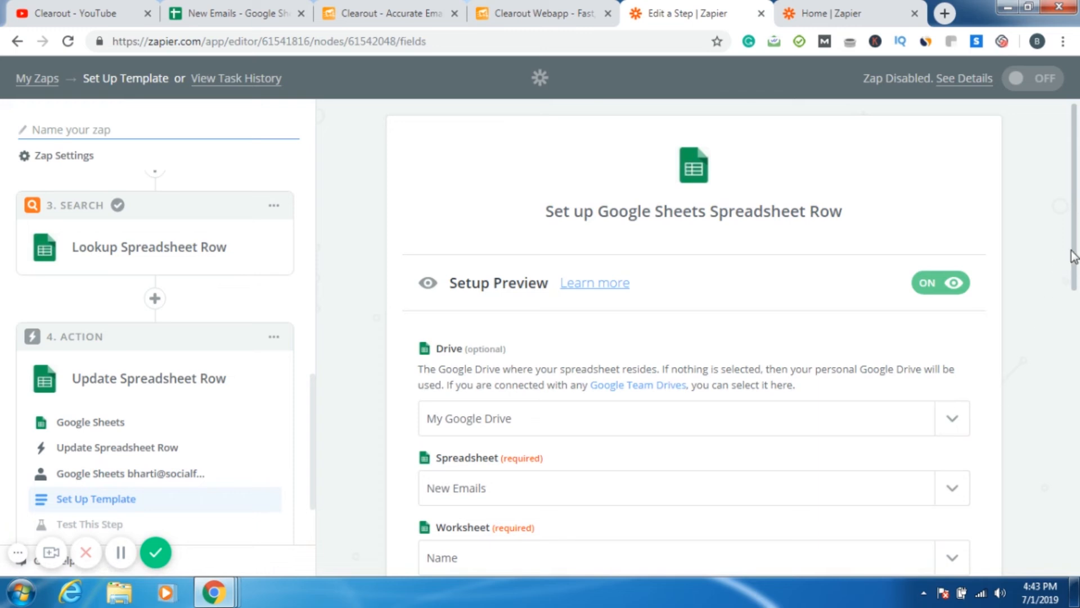
Accept the Update Spreadsheet Row template with the Step 3 Row as custom row ID and the column fields left empty
left_click_drag(1072, 253, 1077, 332)
left_click(1037, 310)
left_click_drag(1076, 269, 1077, 414)
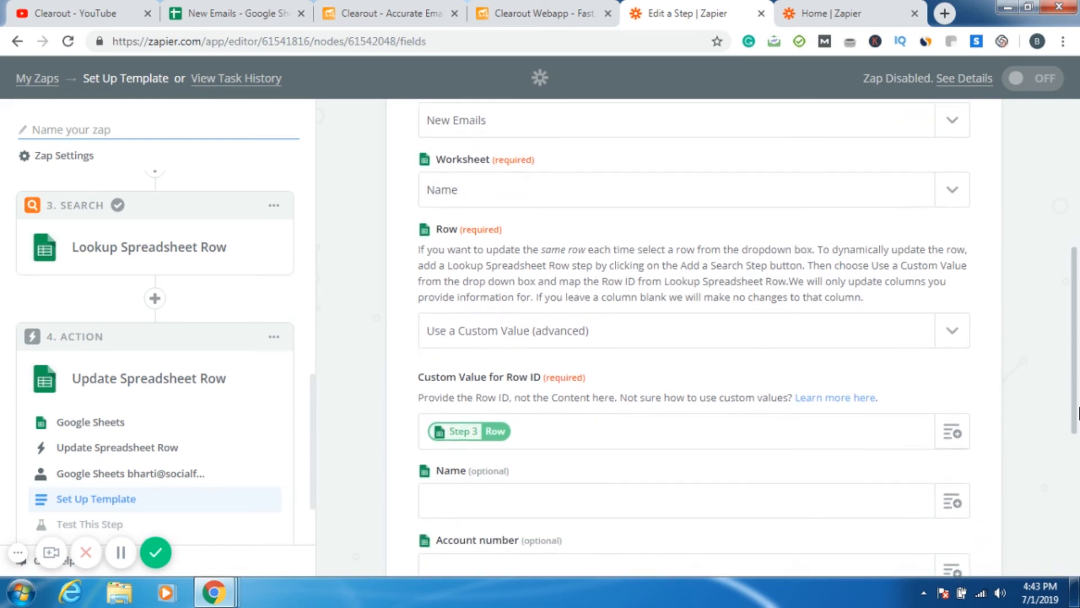
left_click(955, 340)
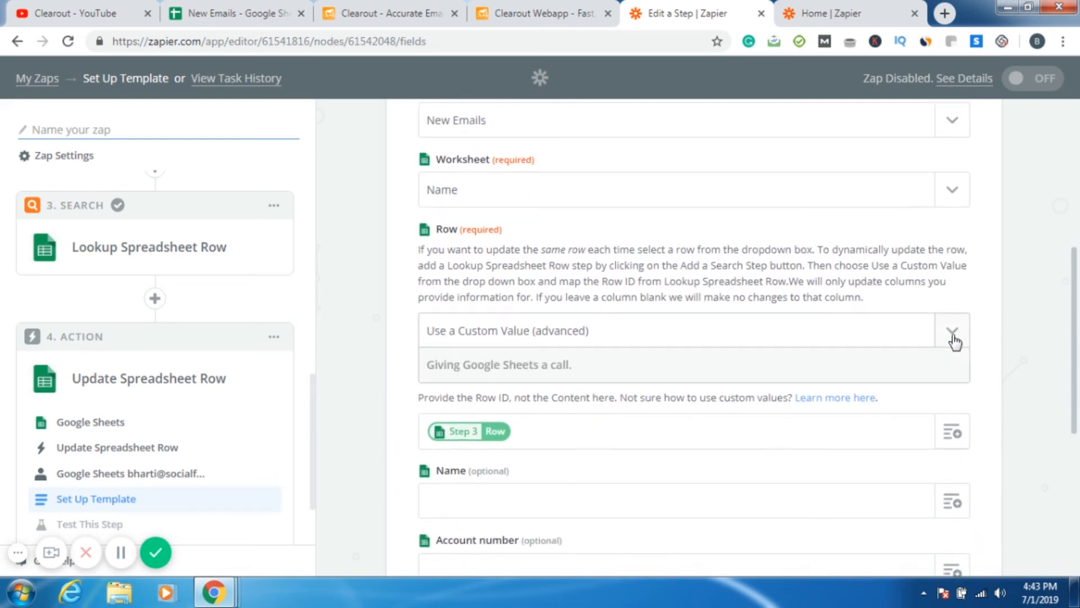
left_click(1005, 313)
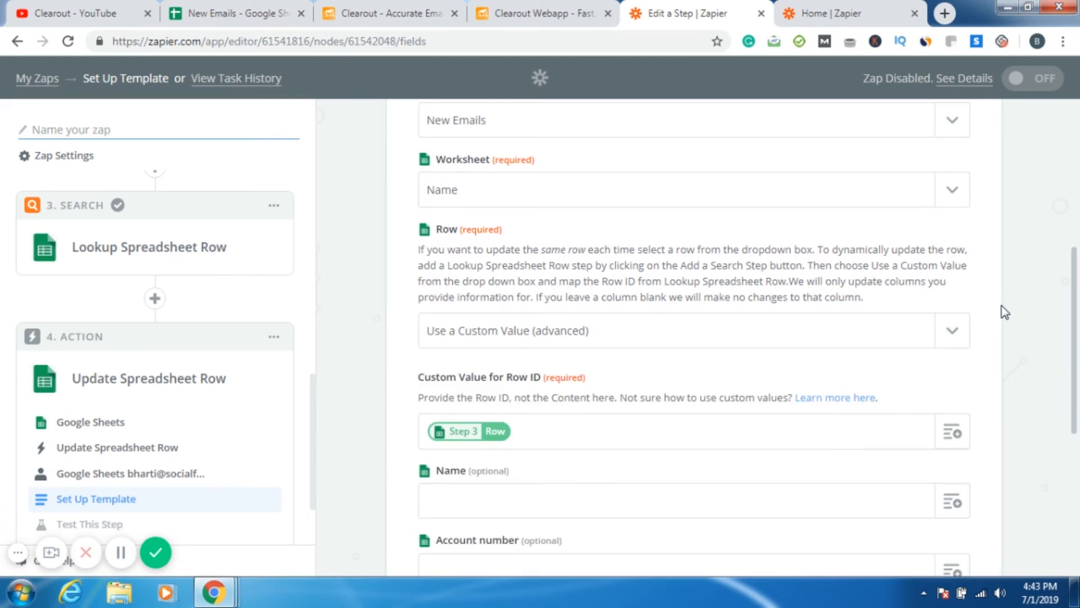
left_click_drag(1071, 316, 1077, 448)
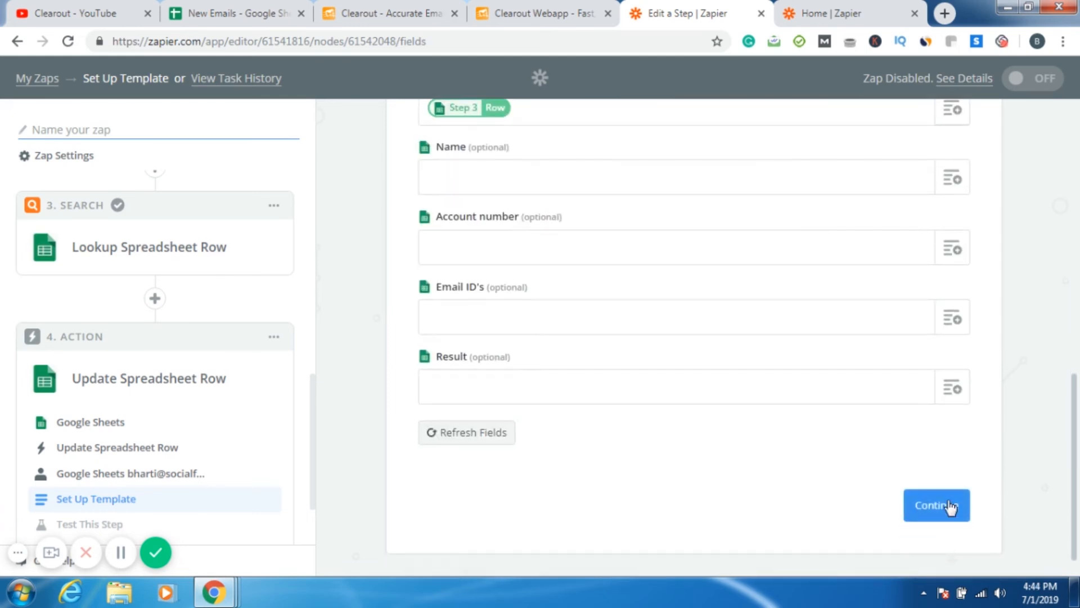
left_click(950, 507)
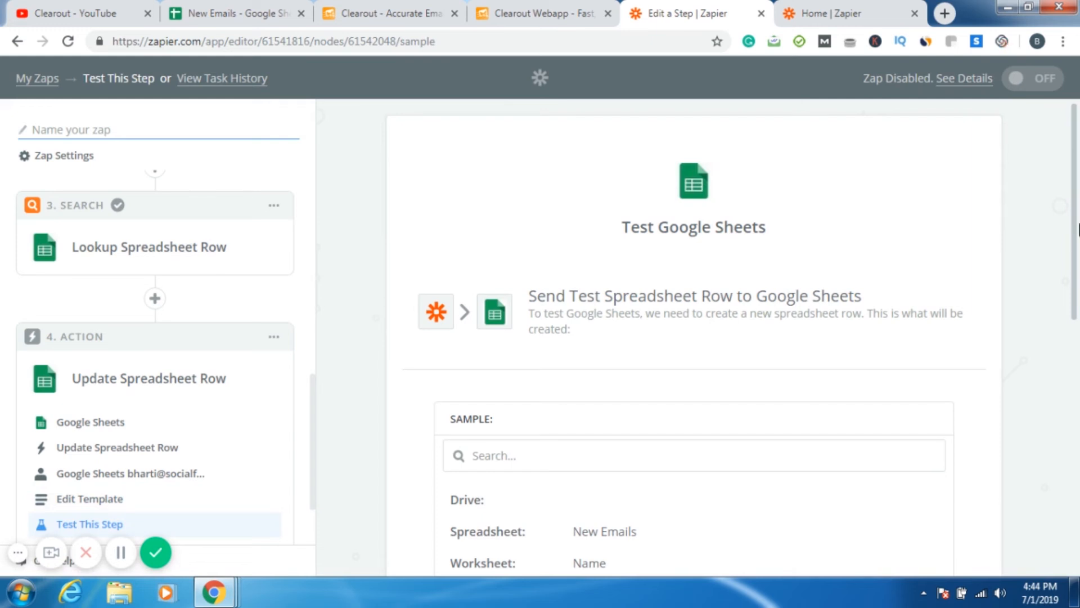
Skip the Update Spreadsheet Row test and finish building the Zap
left_click_drag(1078, 228, 1076, 446)
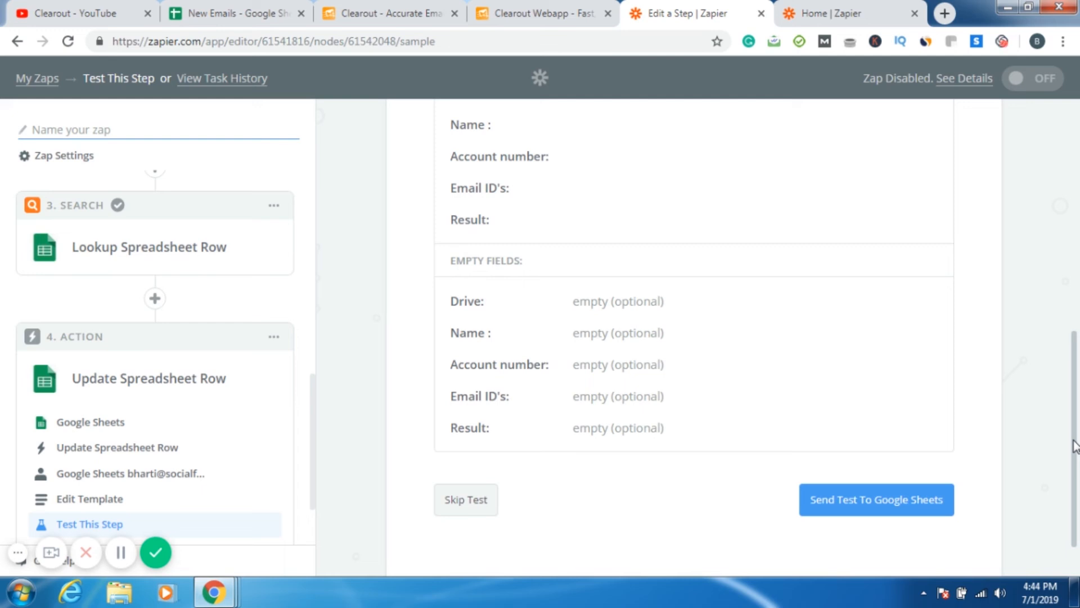
left_click(459, 502)
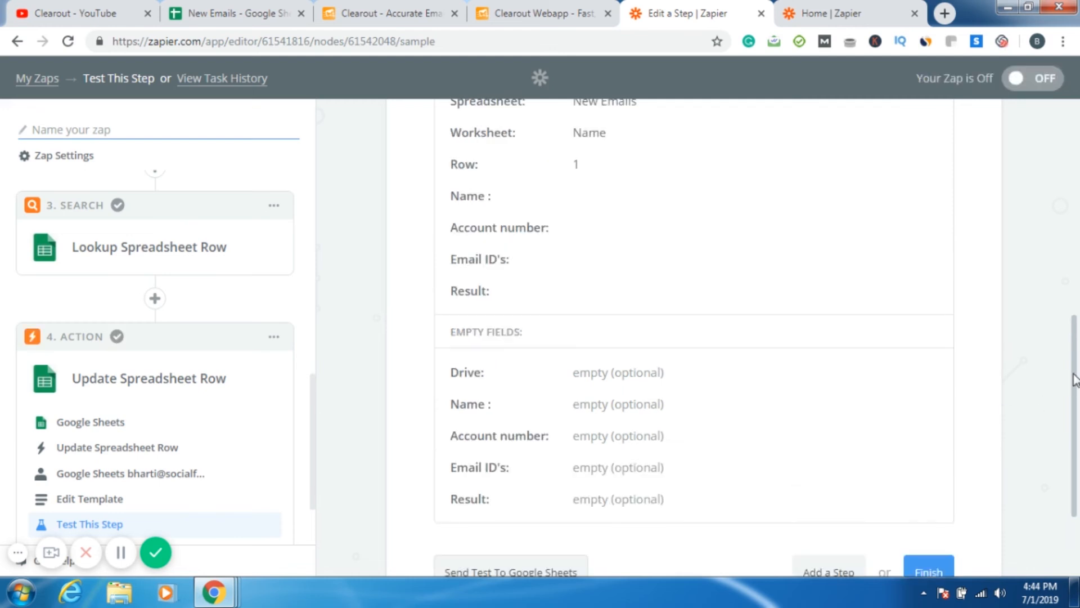
scroll(1075, 378, "down", 3)
left_click(934, 451)
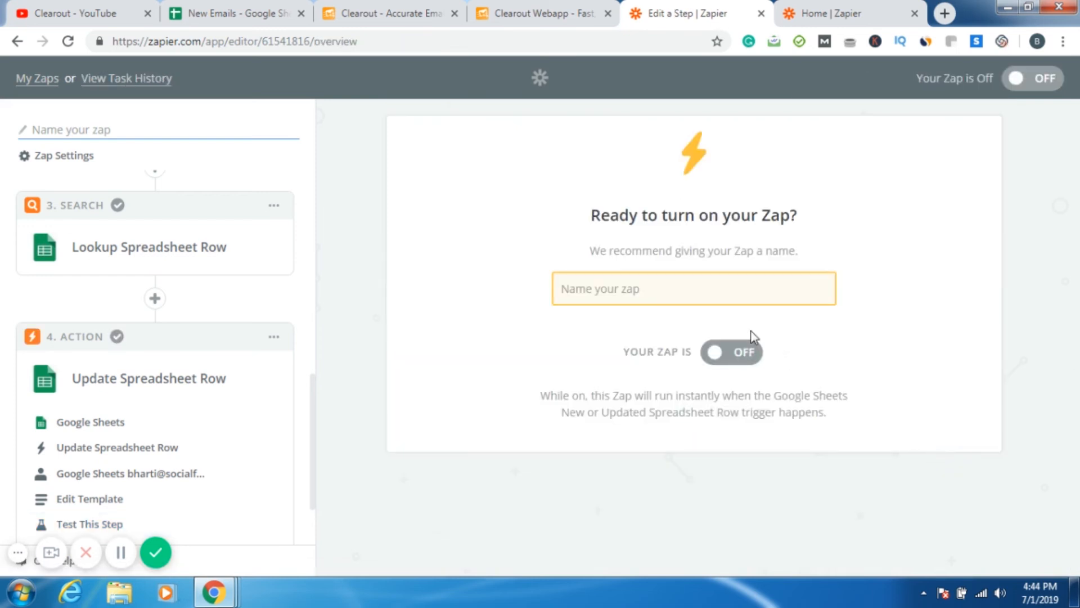
Name the Zap with the account owner's first name followed by "_email" and turn it on
left_click(670, 291)
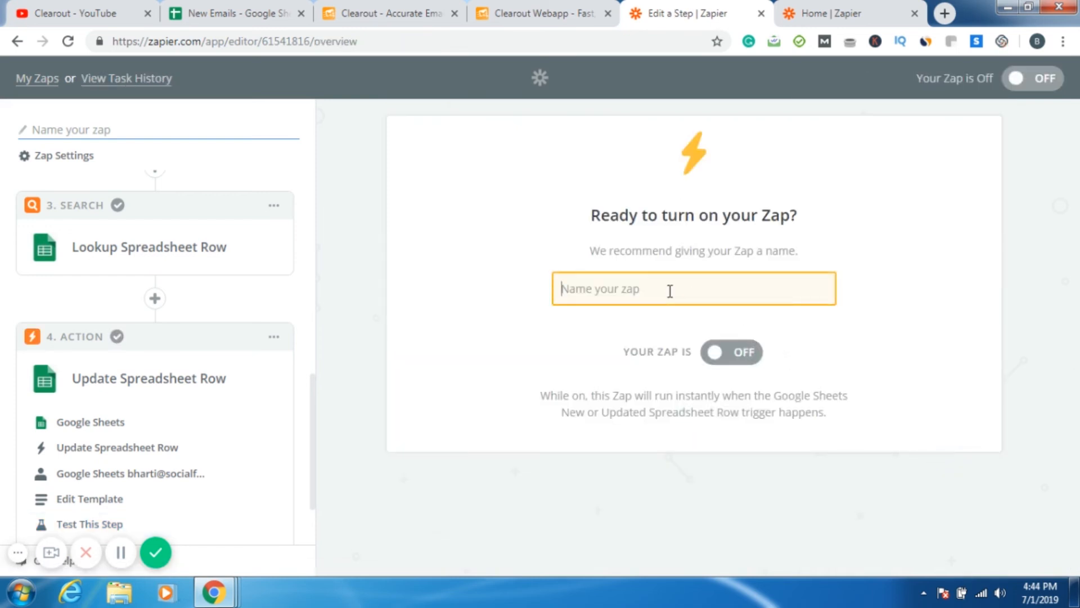
type("a")
key("BackSpace")
type("Bharti")
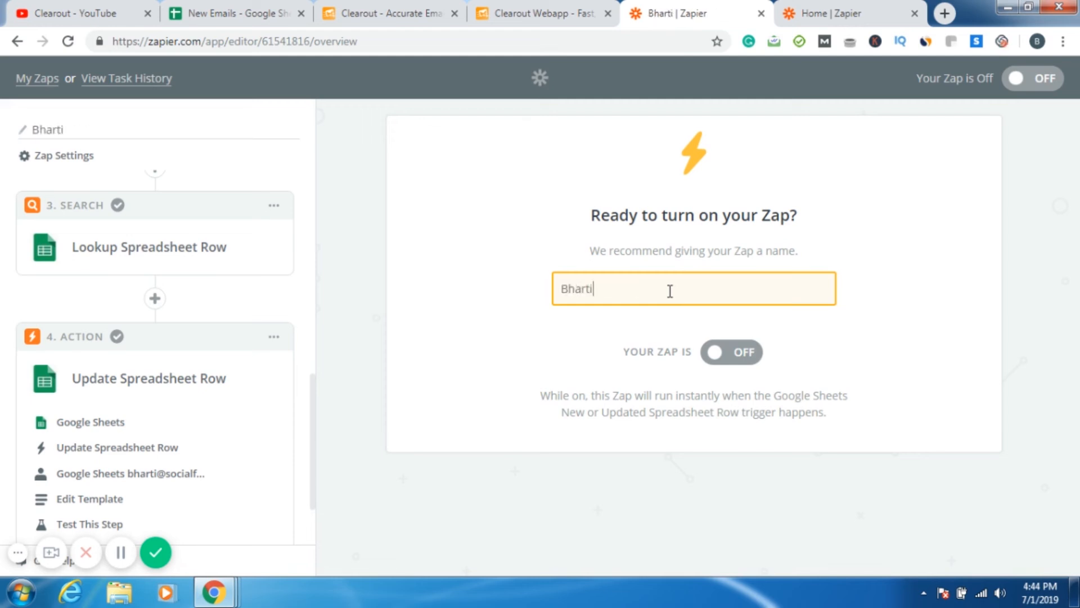
type("_email")
left_click(714, 352)
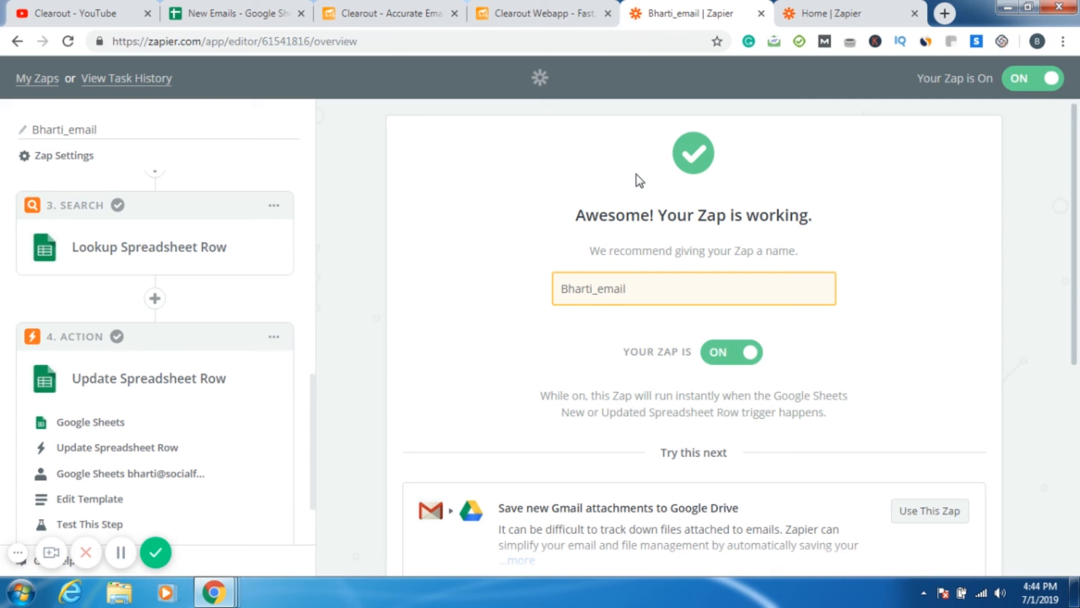
Switch to the New Emails spreadsheet and examine the Email ID's column and the Result column beside it
left_click(259, 16)
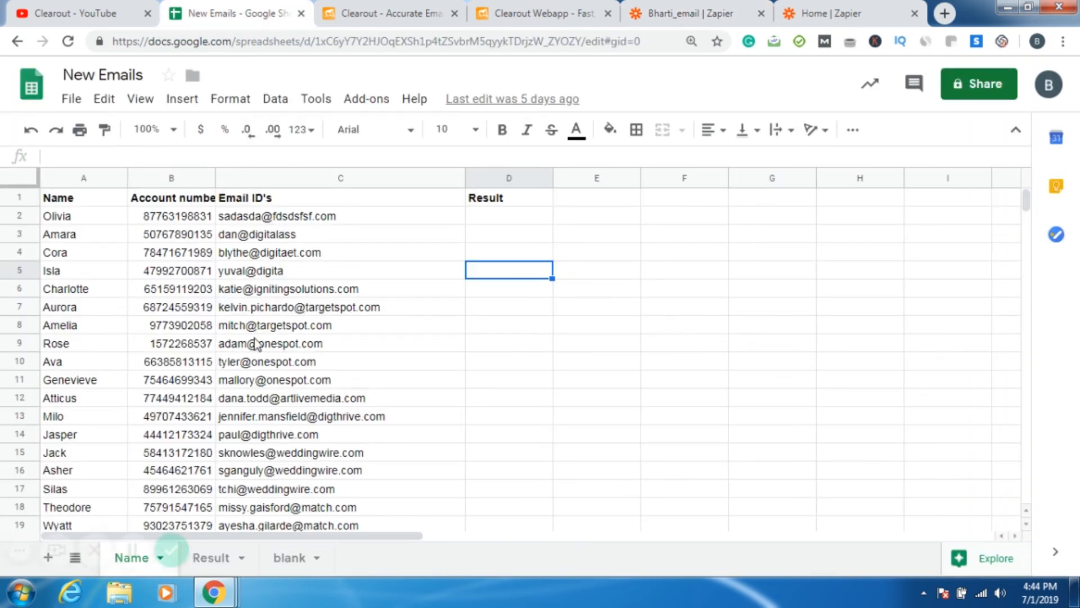
left_click(320, 288)
left_click(319, 179)
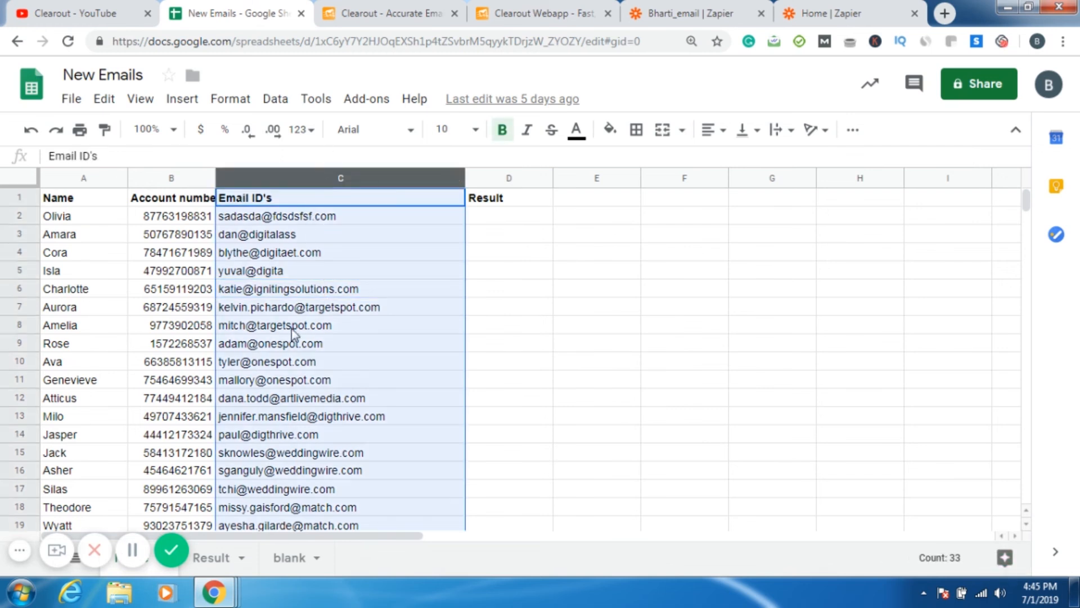
left_click(495, 233)
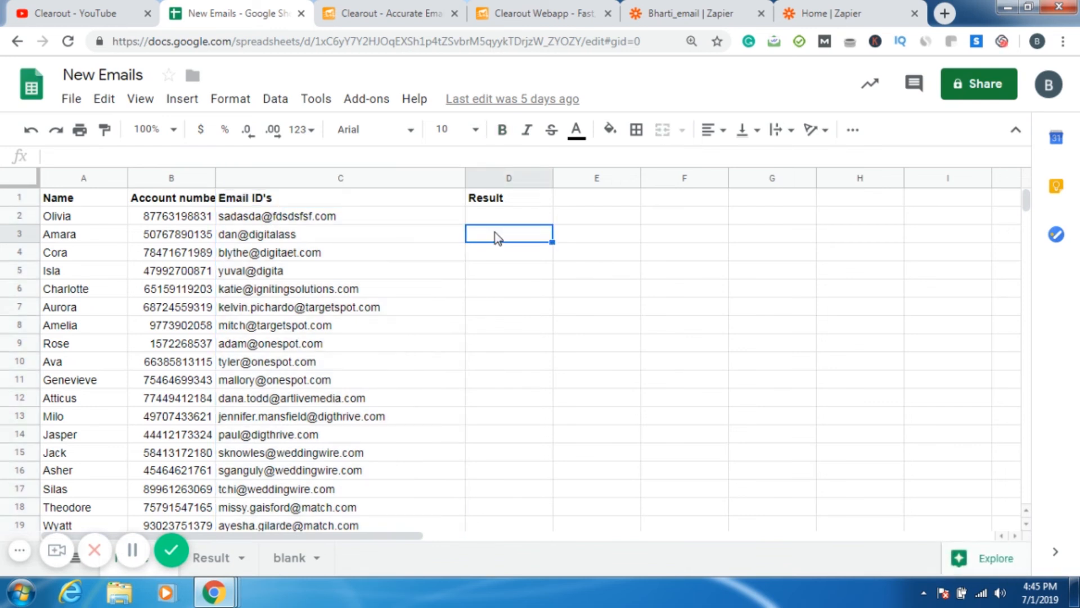
left_click(376, 255)
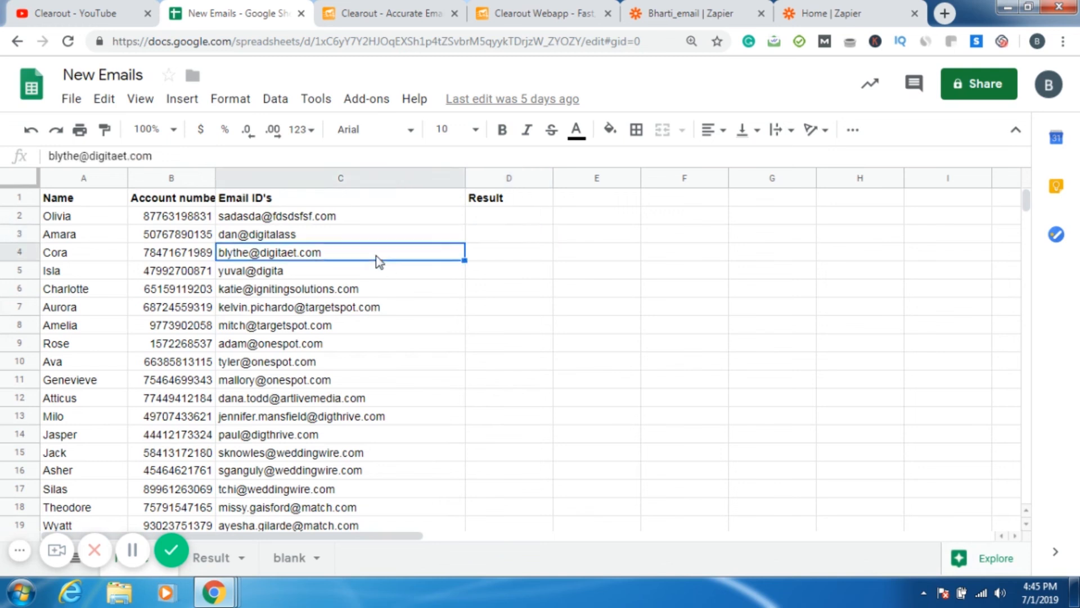
left_click(520, 260)
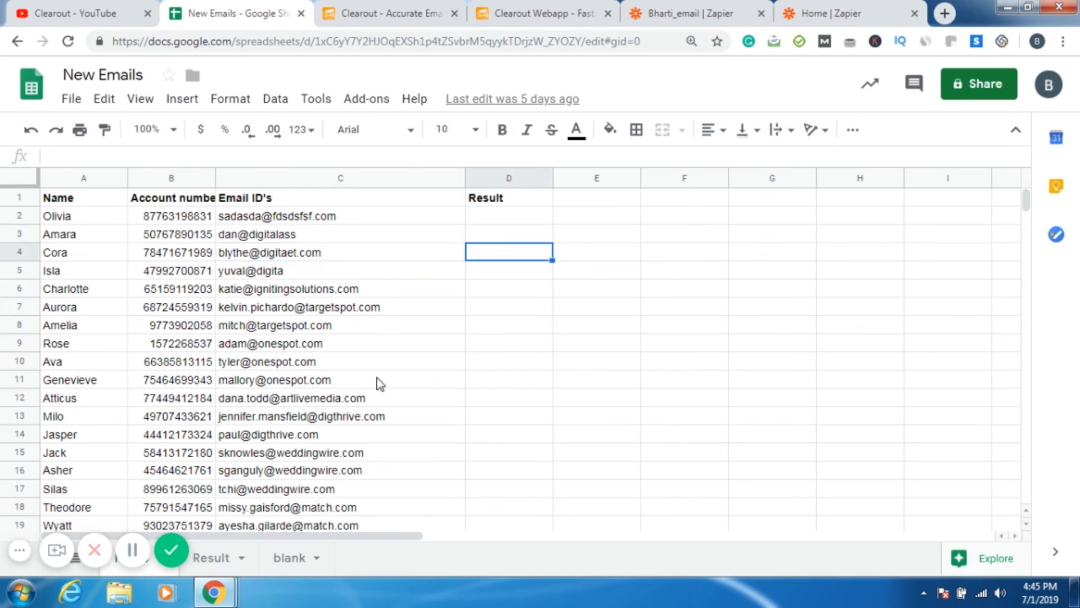
Remove "media.com" from the end of the email address in cell C12 of the Name worksheet
left_click(379, 400)
double_click(380, 400)
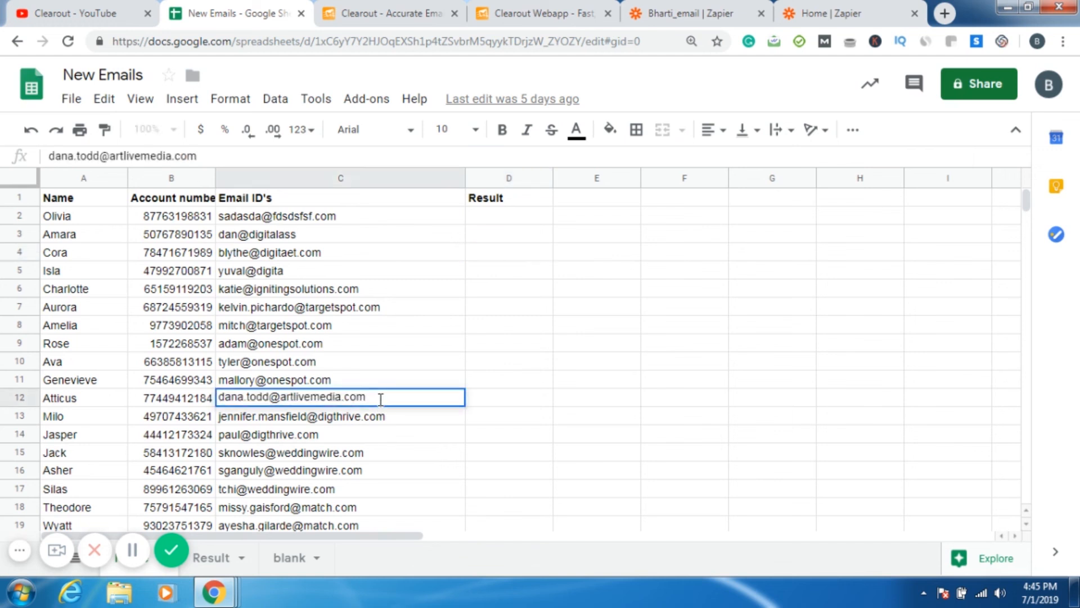
key("BackSpace")
key("BackSpace")
key("BackSpace")
key("BackSpace")
key("BackSpace")
key("BackSpace")
key("BackSpace")
key("BackSpace")
key("BackSpace")
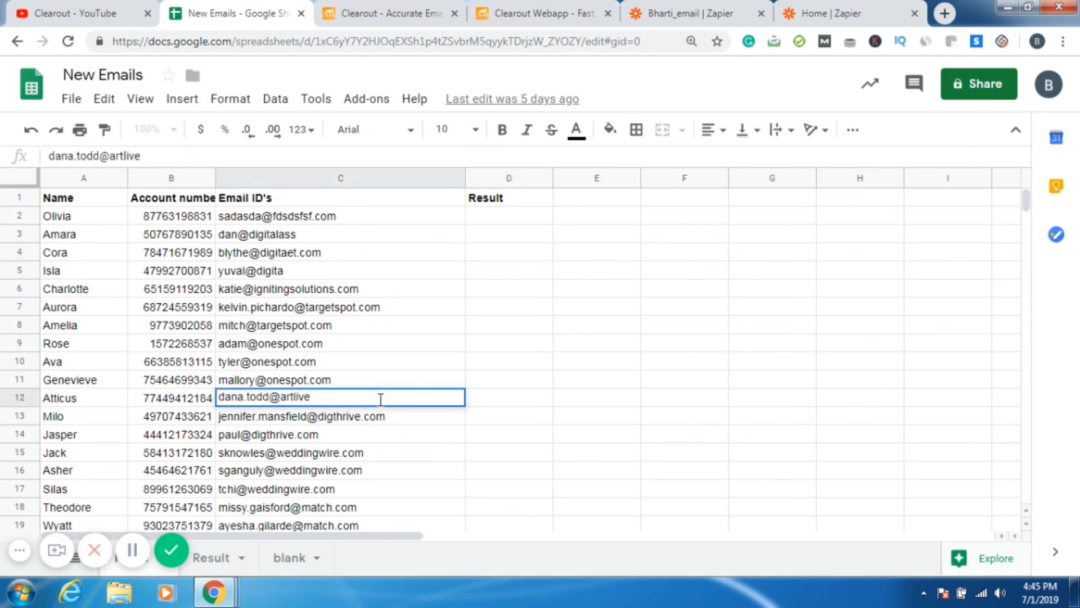
key("Return")
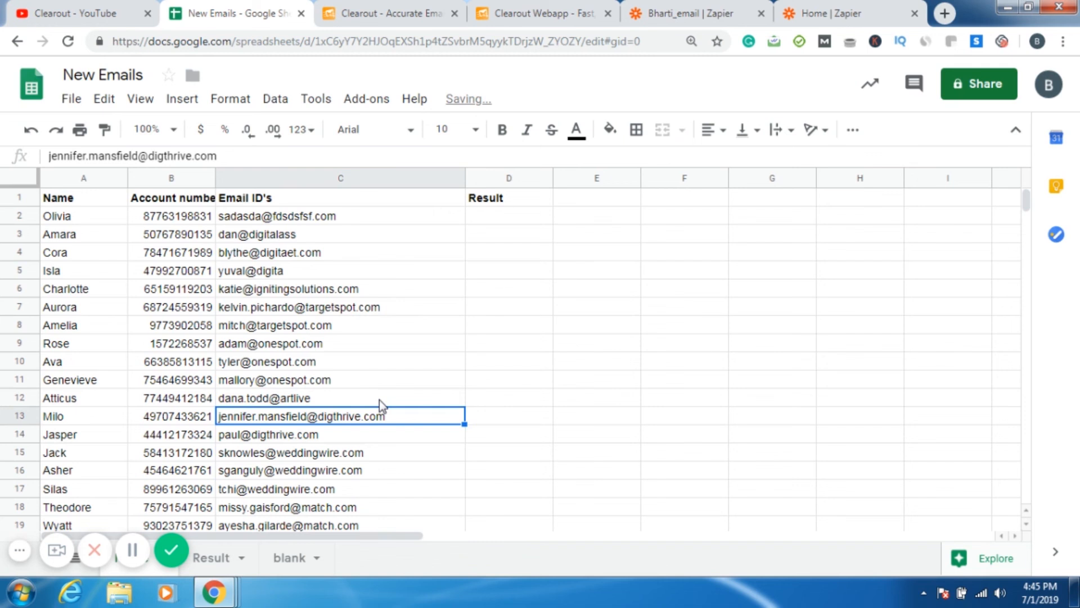
Check row 12's Result cell against the edited email address beside it
left_click(484, 399)
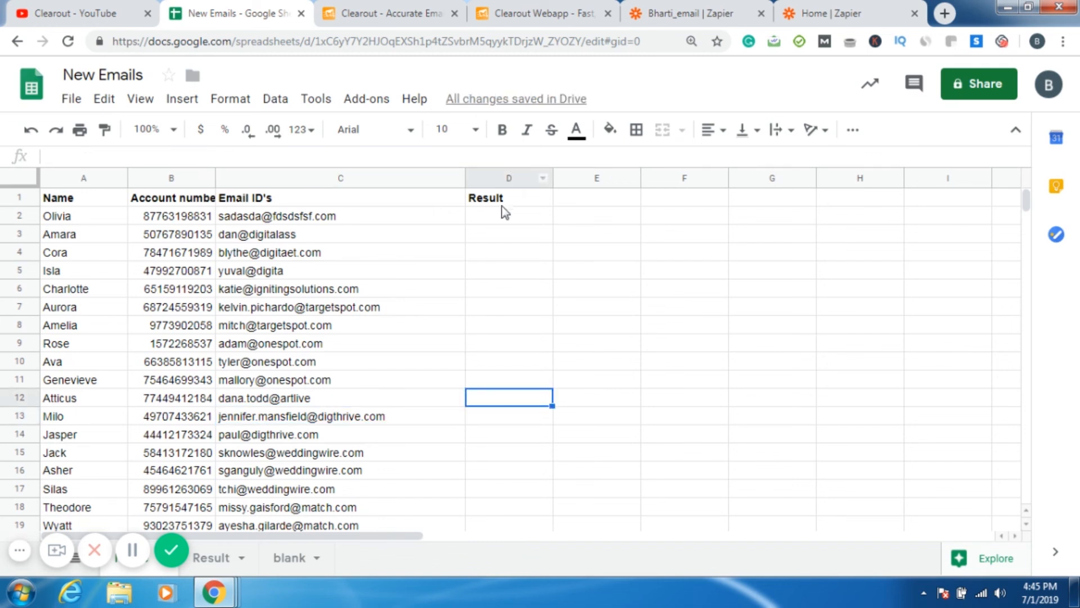
left_click(336, 404)
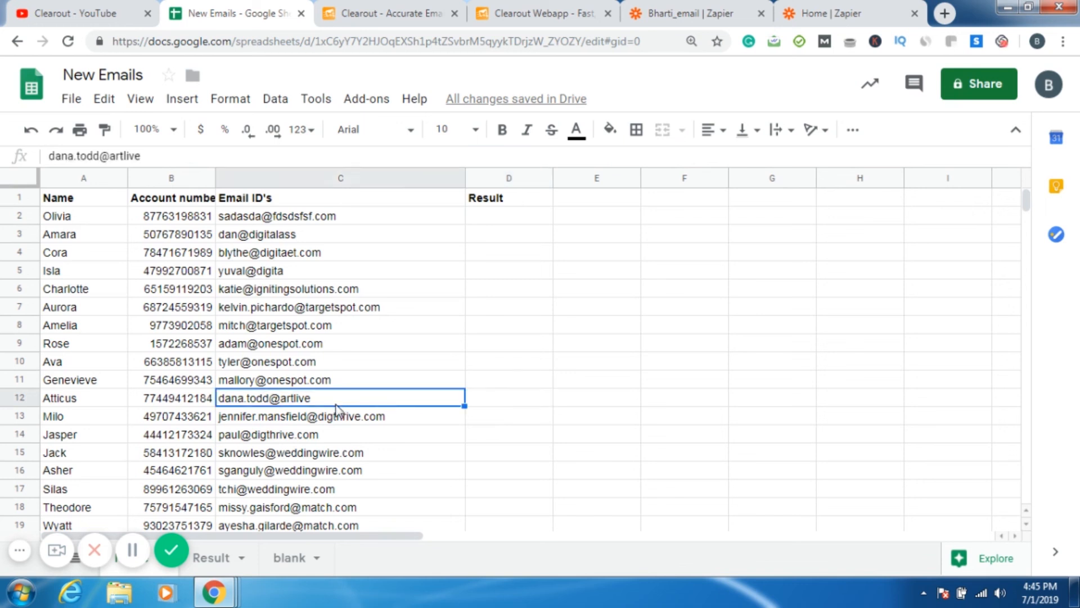
left_click(488, 401)
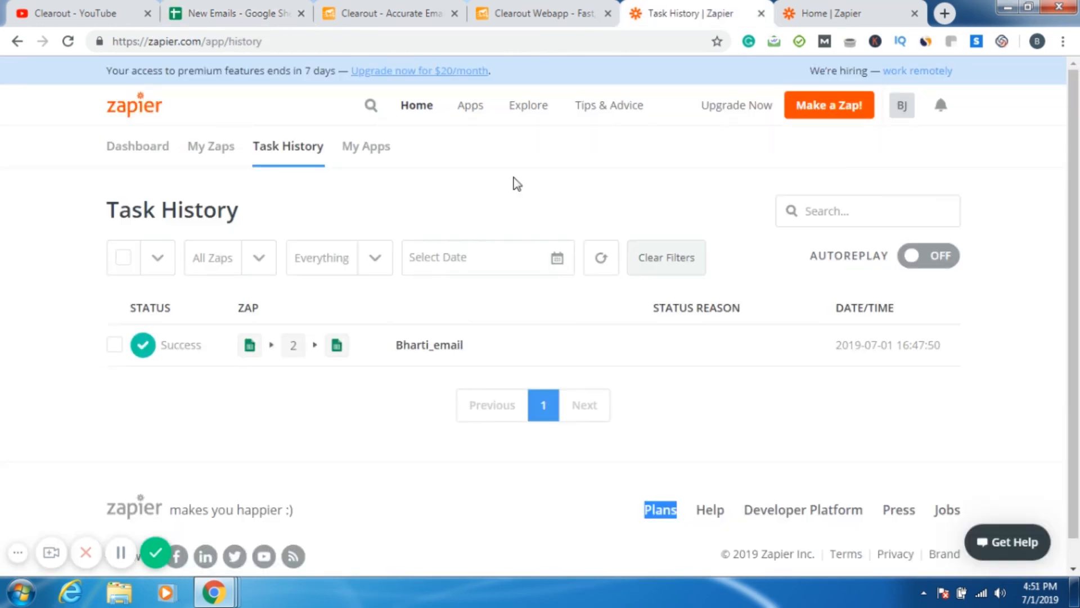
Review the Zap's run in Zapier's Task History and inspect rows 11 and 12 of the New Emails spreadsheet
left_click(471, 216)
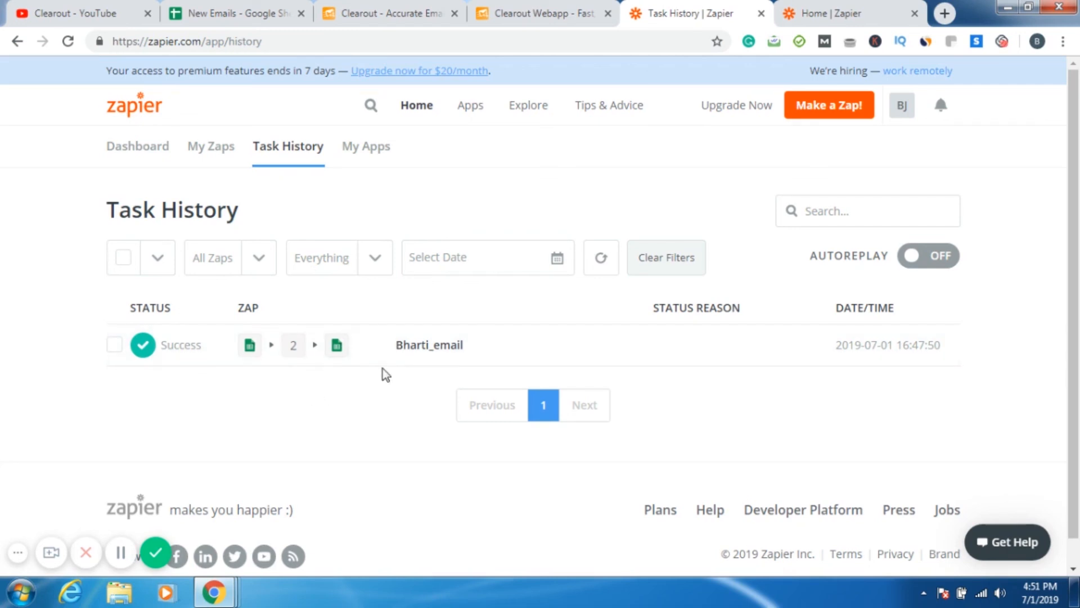
left_click(235, 13)
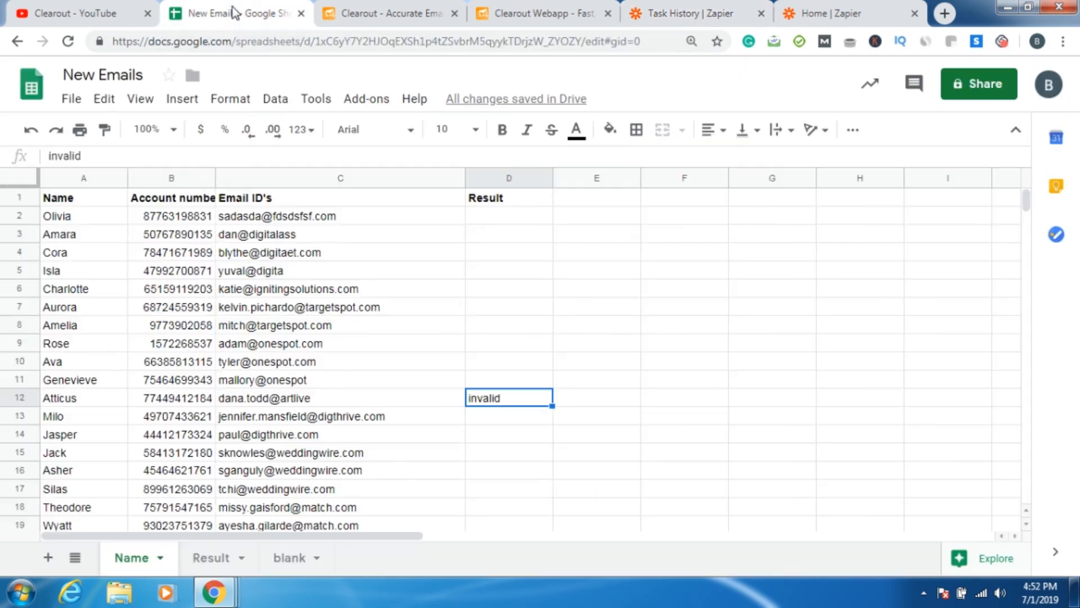
left_click(371, 384)
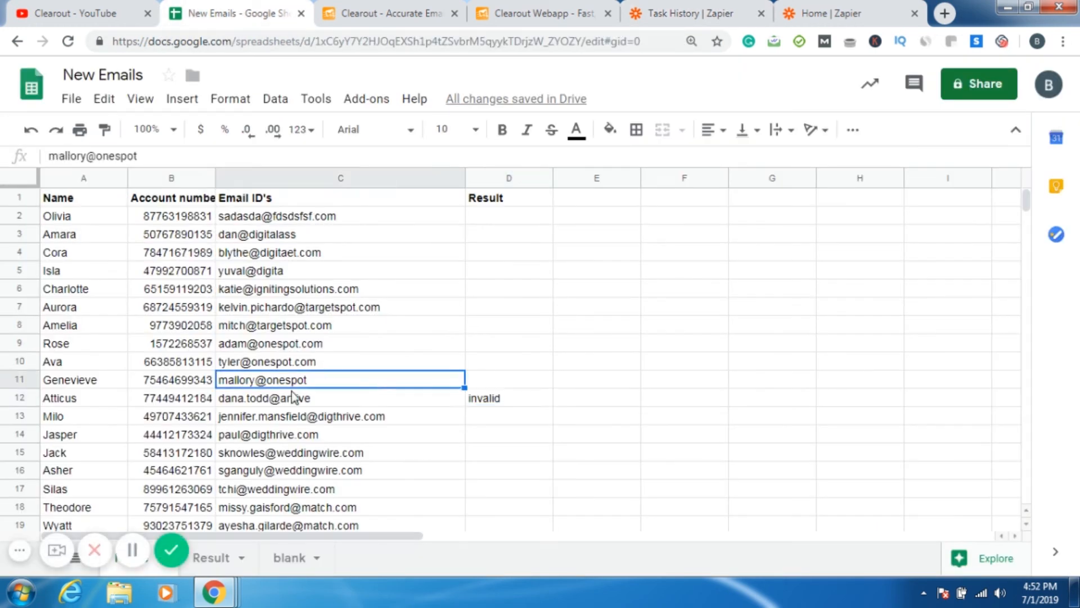
Inspect the email address and Result cell in row 12, and reload the New Emails spreadsheet to recheck its rows
left_click(280, 398)
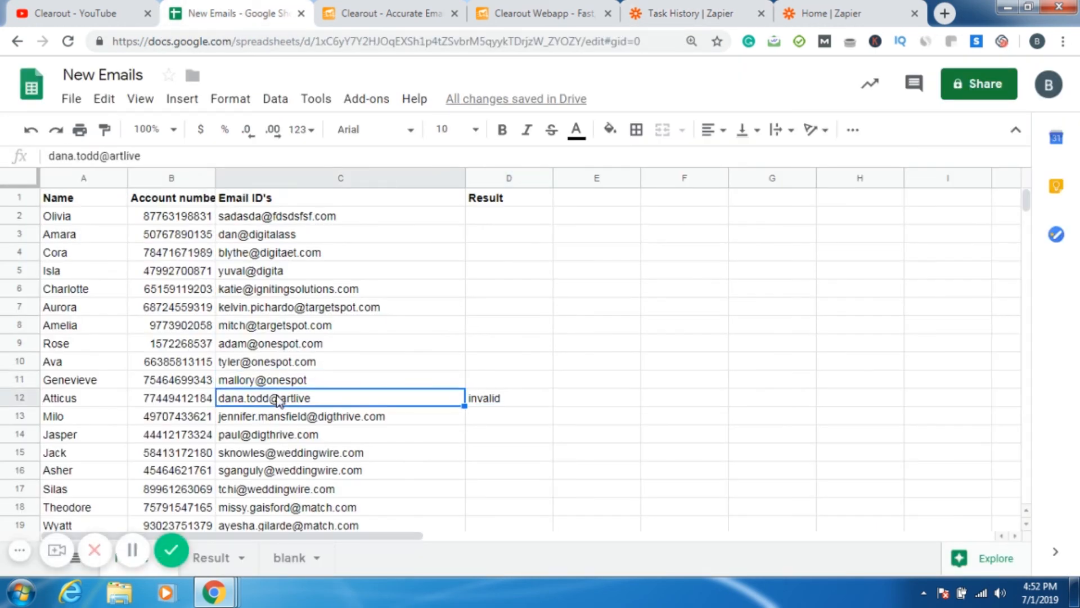
double_click(321, 400)
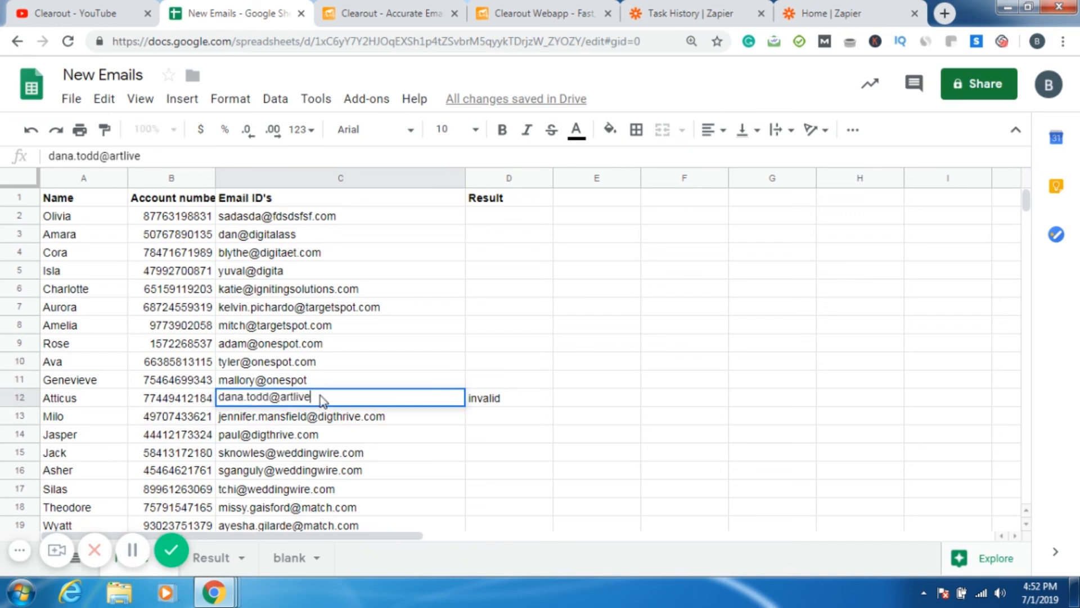
left_click(380, 334)
left_click(503, 403)
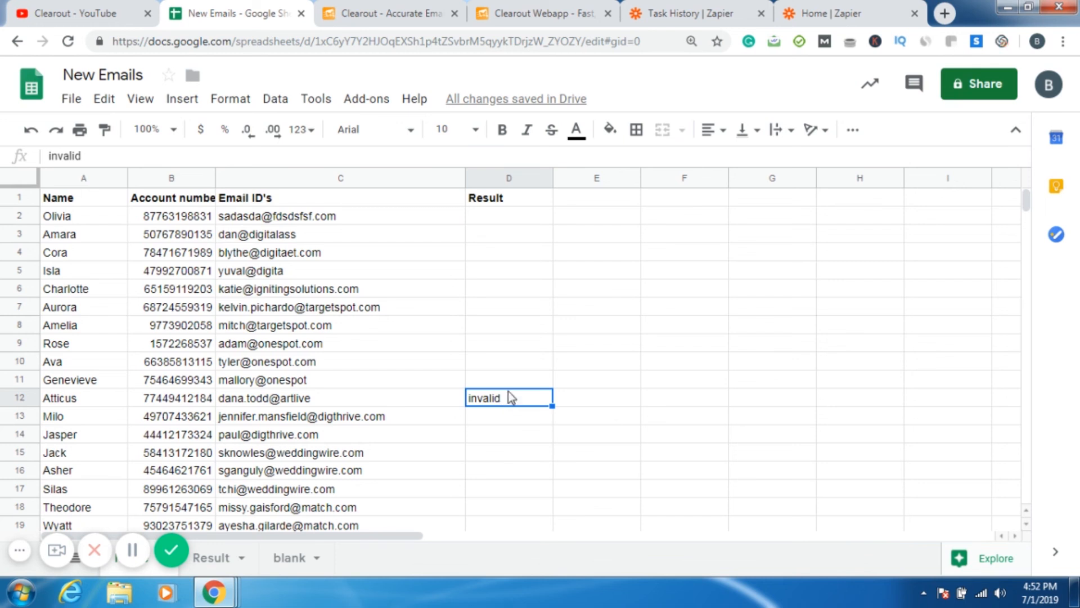
left_click(534, 344)
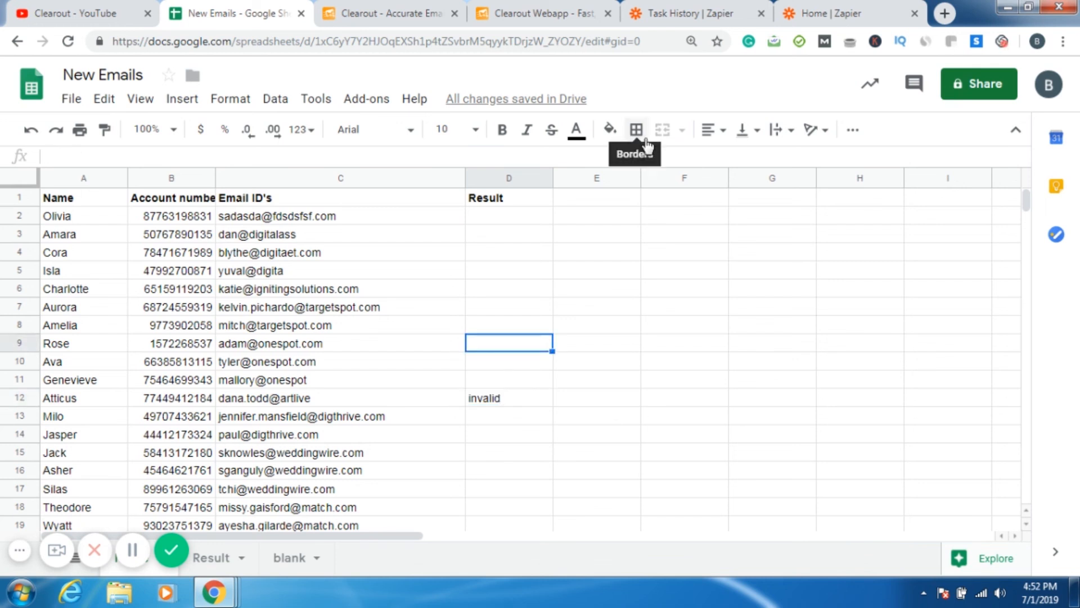
left_click(67, 41)
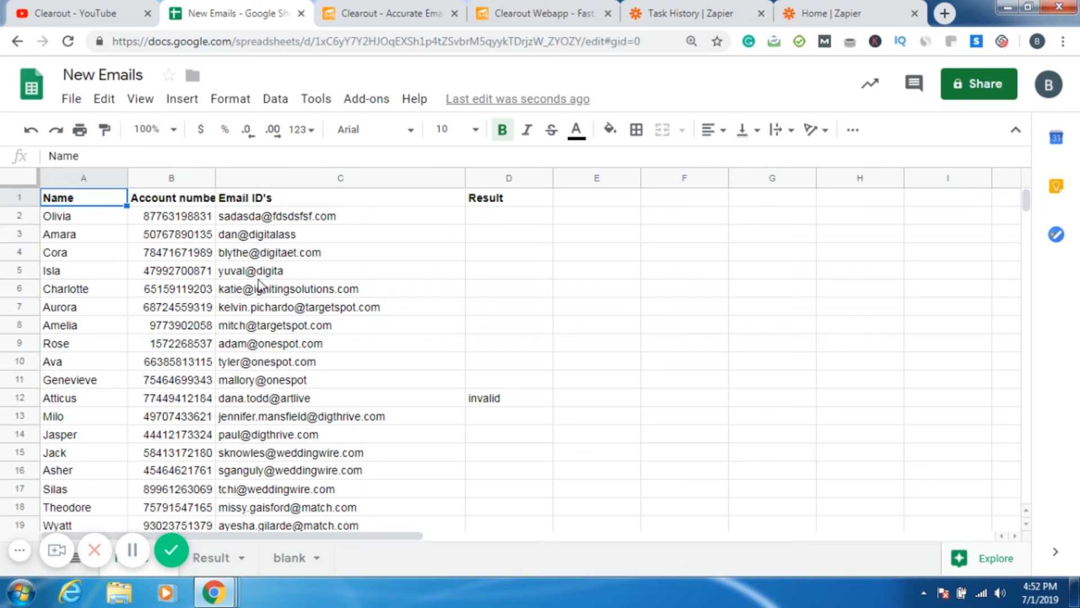
left_click(331, 344)
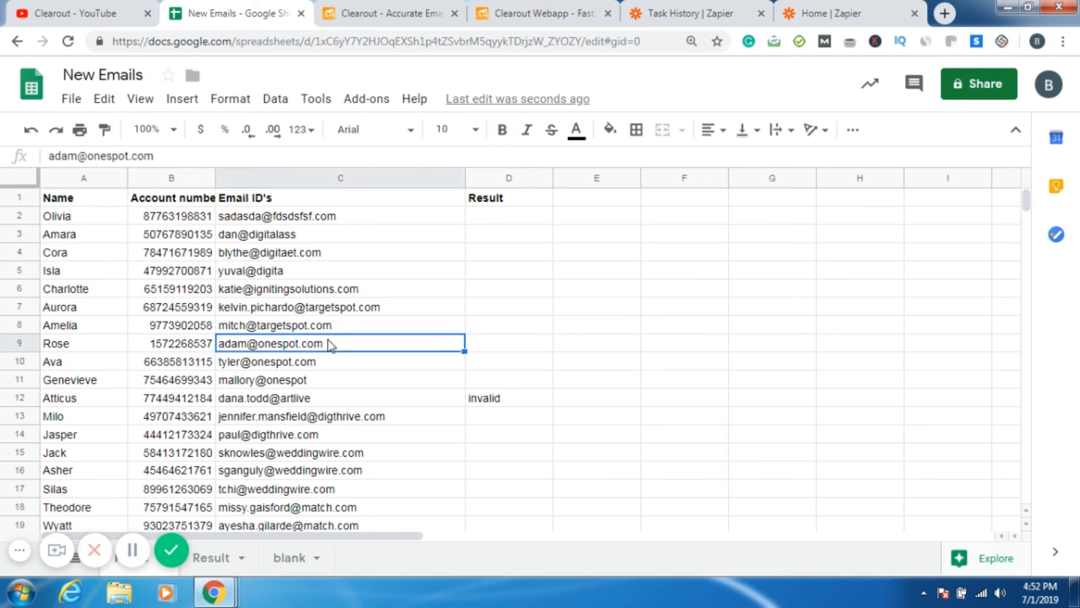